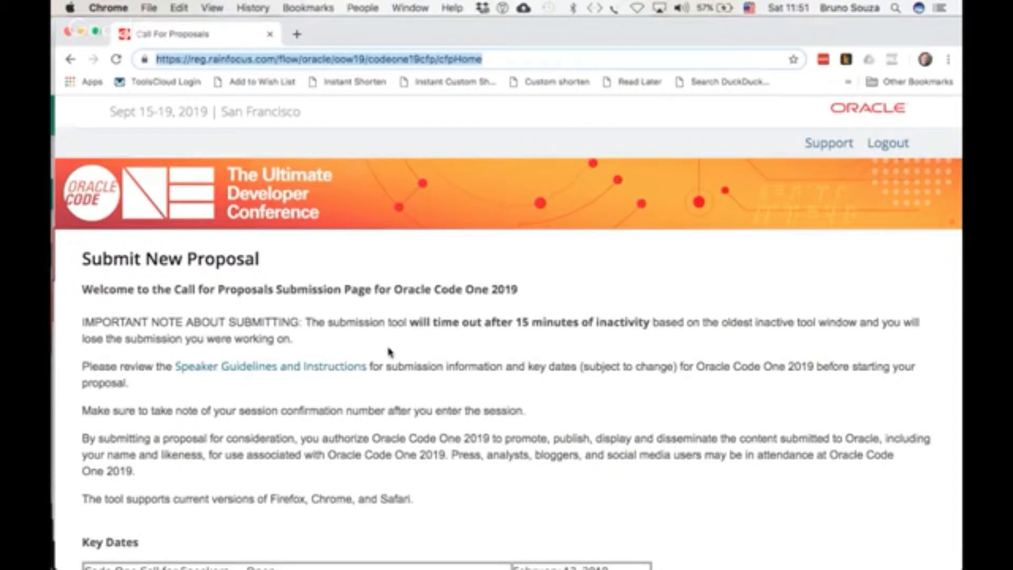
Scroll down the Call for Proposals page, open a new proposal form to review its blank fields, and return
{"action": "scroll", "coordinate": [389, 352], "scroll_direction": "down", "scroll_amount": 5}
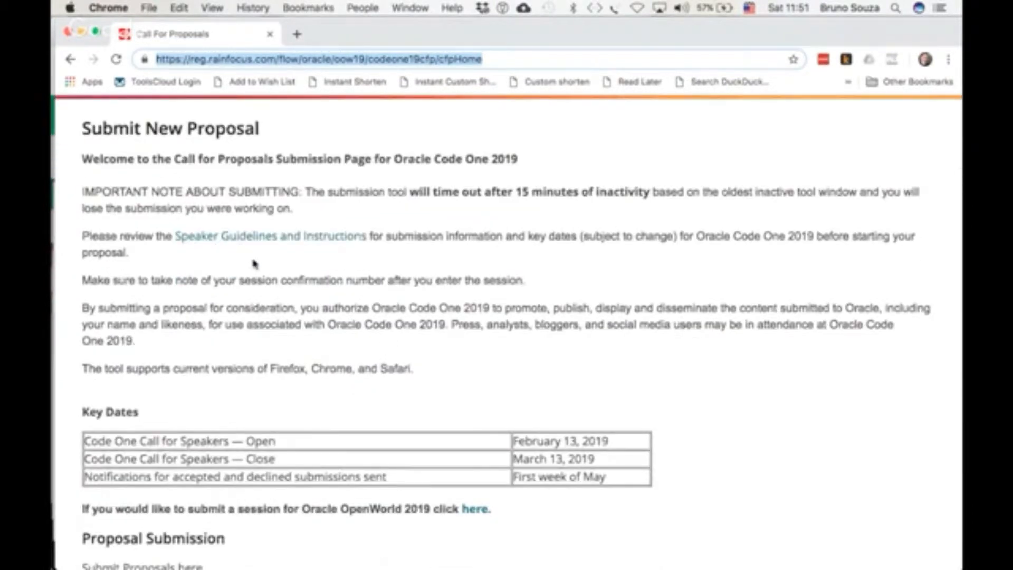
{"action": "scroll", "coordinate": [406, 350], "scroll_direction": "down", "scroll_amount": 5}
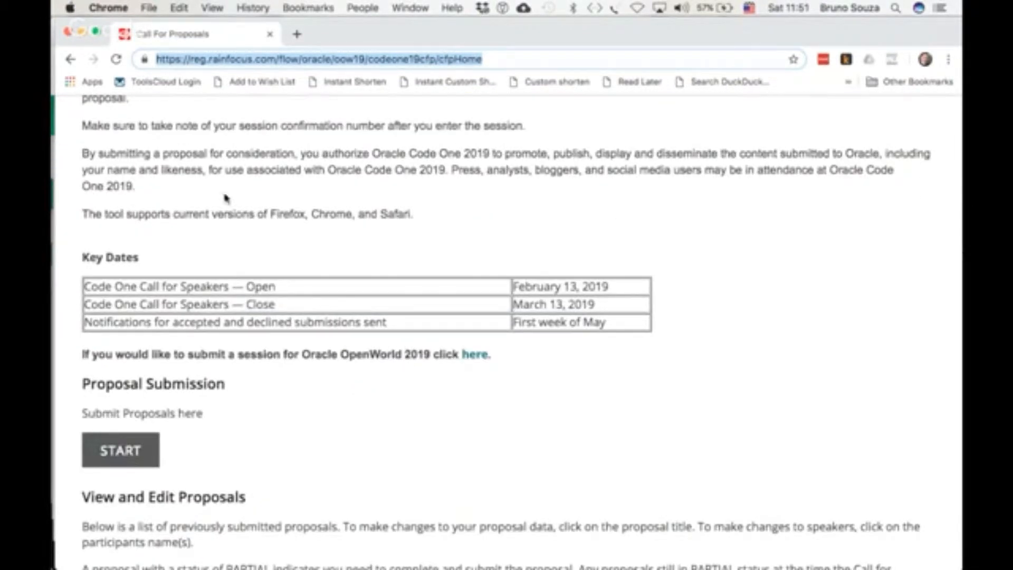
{"action": "scroll", "coordinate": [494, 412], "scroll_direction": "down", "scroll_amount": 3}
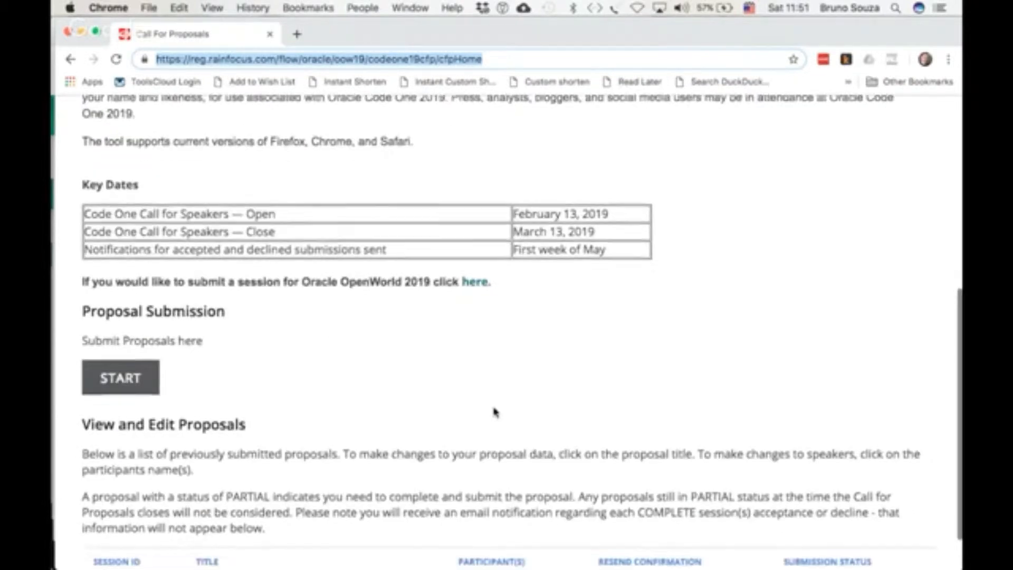
{"action": "scroll", "coordinate": [495, 412], "scroll_direction": "down", "scroll_amount": 2}
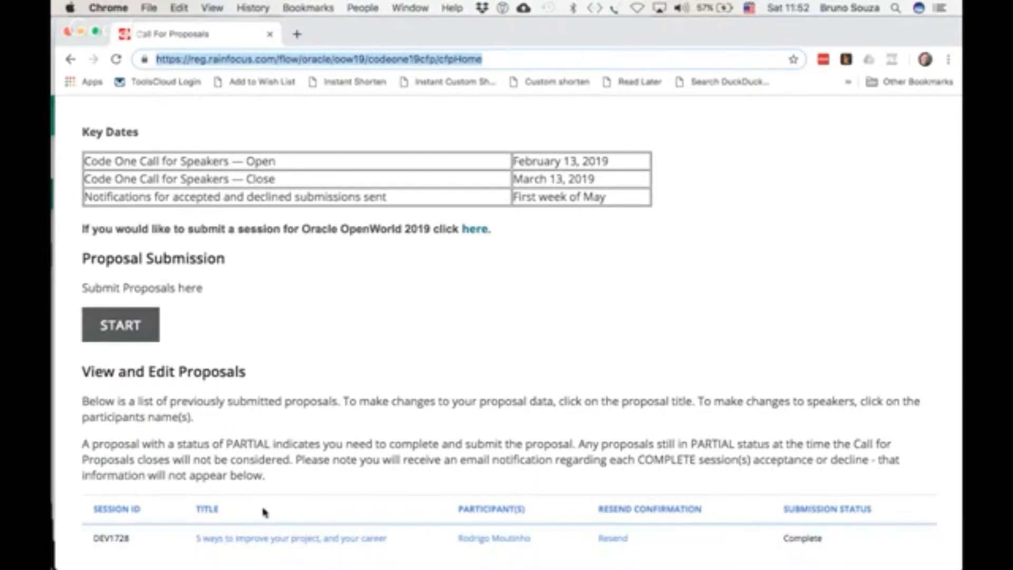
{"action": "left_click", "coordinate": [117, 335]}
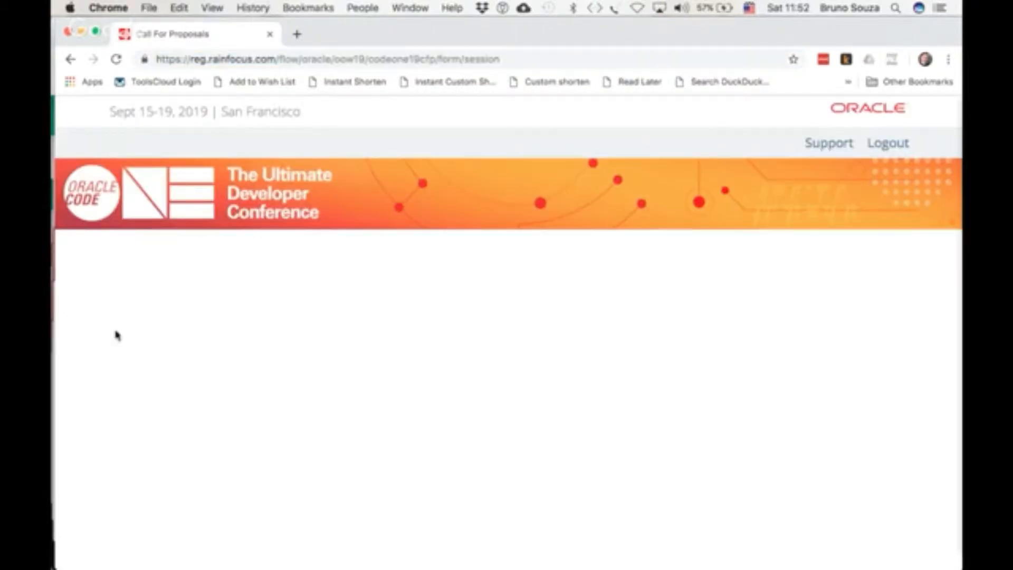
{"action": "scroll", "coordinate": [389, 364], "scroll_direction": "down", "scroll_amount": 5}
{"action": "scroll", "coordinate": [389, 368], "scroll_direction": "down", "scroll_amount": 9}
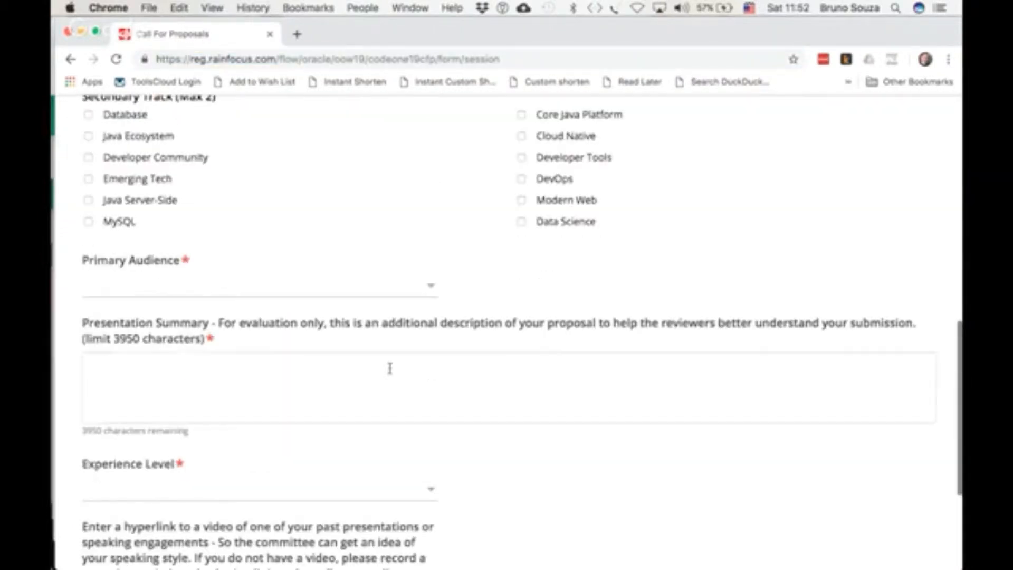
{"action": "scroll", "coordinate": [391, 369], "scroll_direction": "up", "scroll_amount": 9}
{"action": "scroll", "coordinate": [389, 372], "scroll_direction": "up", "scroll_amount": 5}
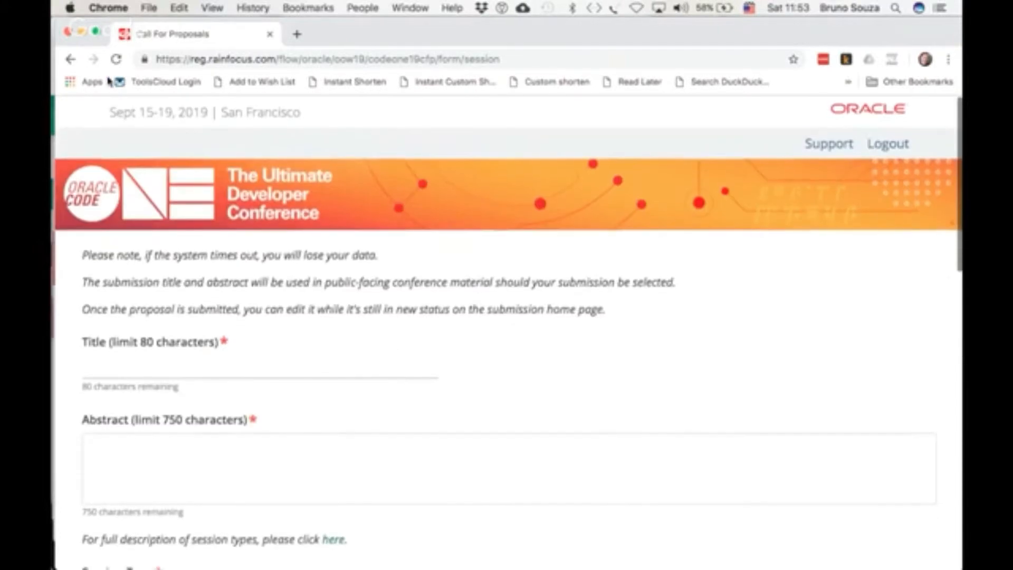
{"action": "left_click", "coordinate": [70, 61]}
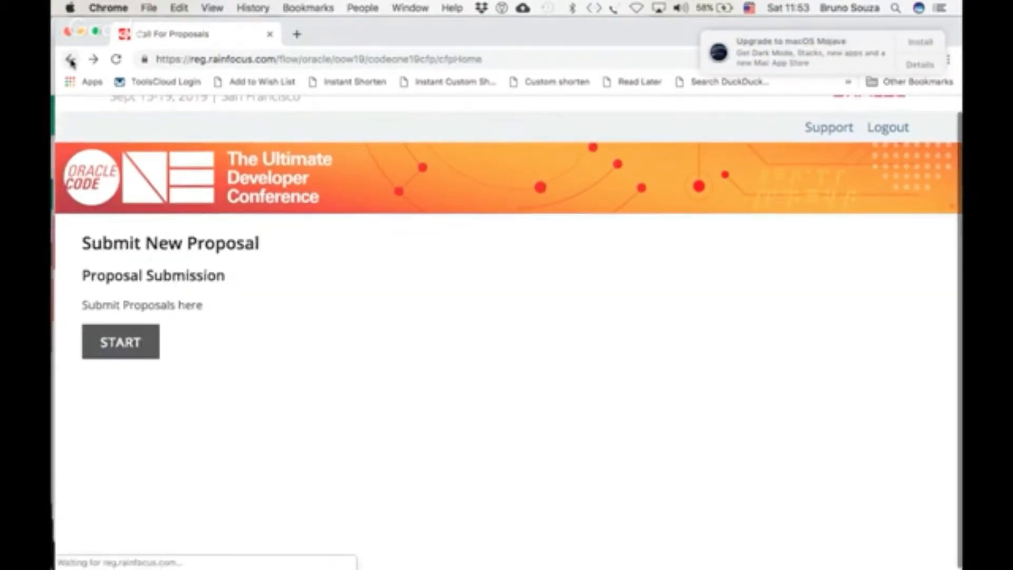
Open the submitted proposal '5 ways to improve your project, and your career' and review its filled-in fields
{"action": "scroll", "coordinate": [392, 348], "scroll_direction": "up", "scroll_amount": 1}
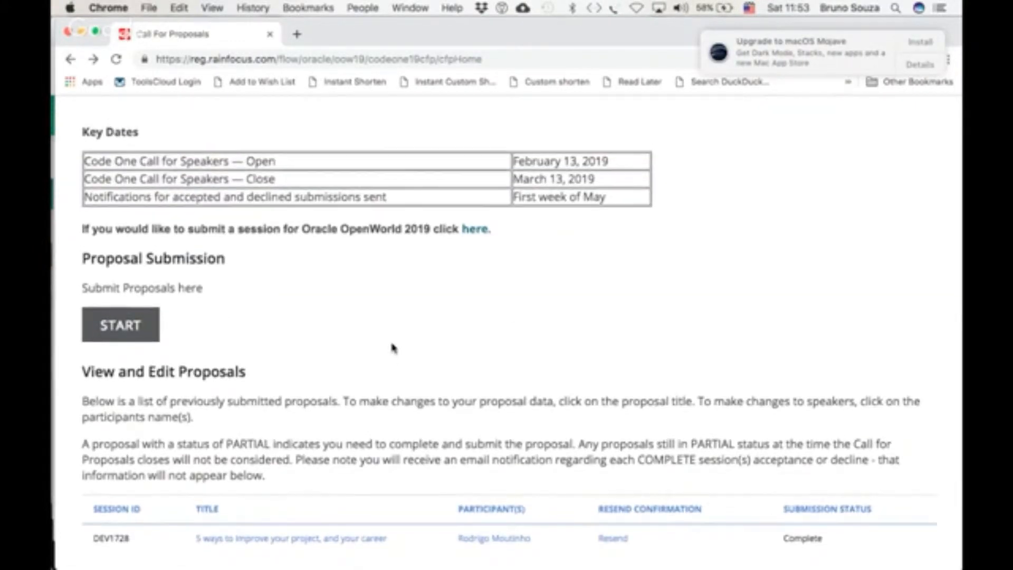
{"action": "left_click", "coordinate": [290, 538]}
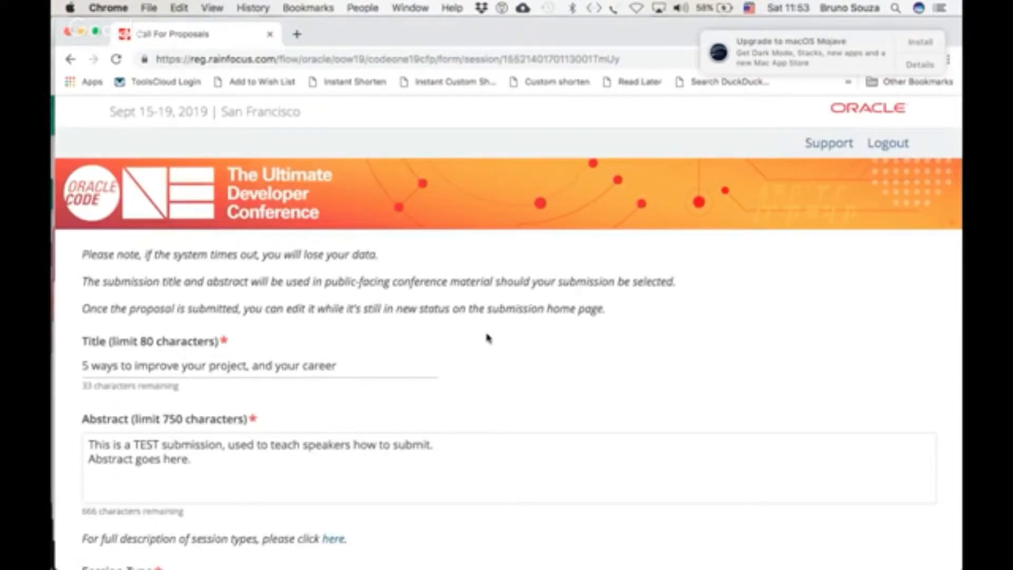
{"action": "scroll", "coordinate": [486, 337], "scroll_direction": "down", "scroll_amount": 5}
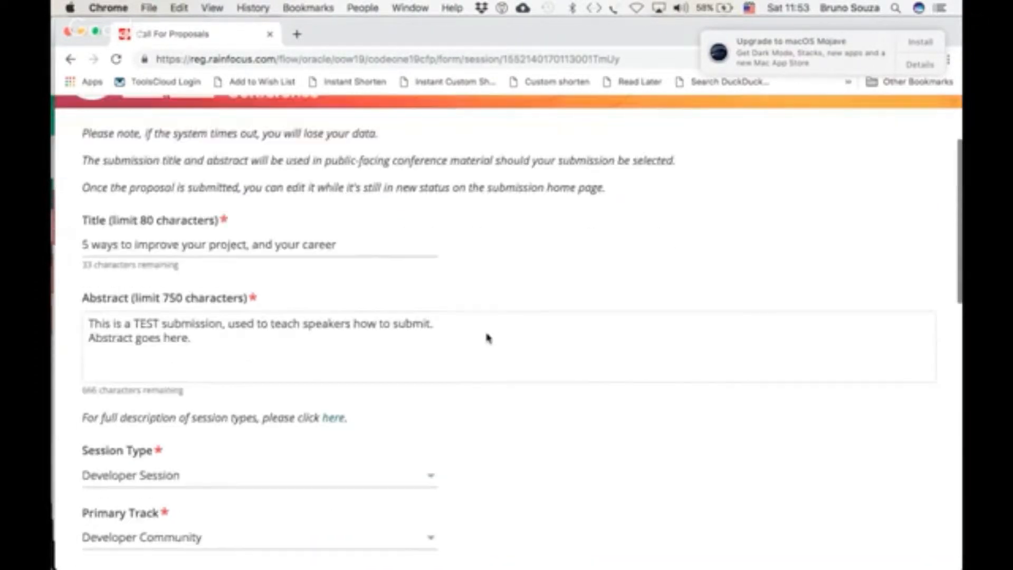
{"action": "scroll", "coordinate": [486, 333], "scroll_direction": "down", "scroll_amount": 15}
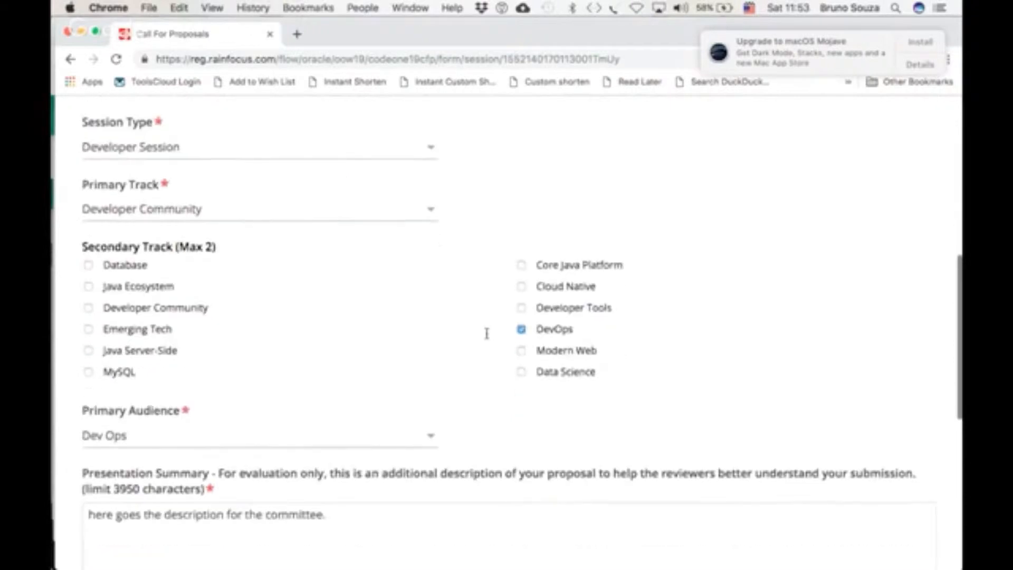
{"action": "scroll", "coordinate": [486, 337], "scroll_direction": "down", "scroll_amount": 3}
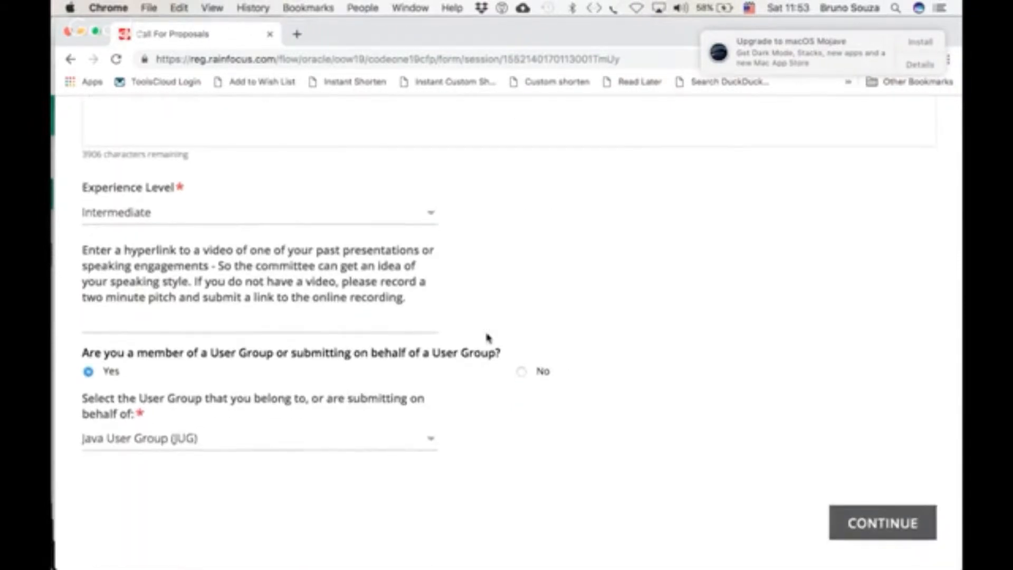
{"action": "scroll", "coordinate": [486, 338], "scroll_direction": "up", "scroll_amount": 15}
{"action": "scroll", "coordinate": [486, 338], "scroll_direction": "up", "scroll_amount": 8}
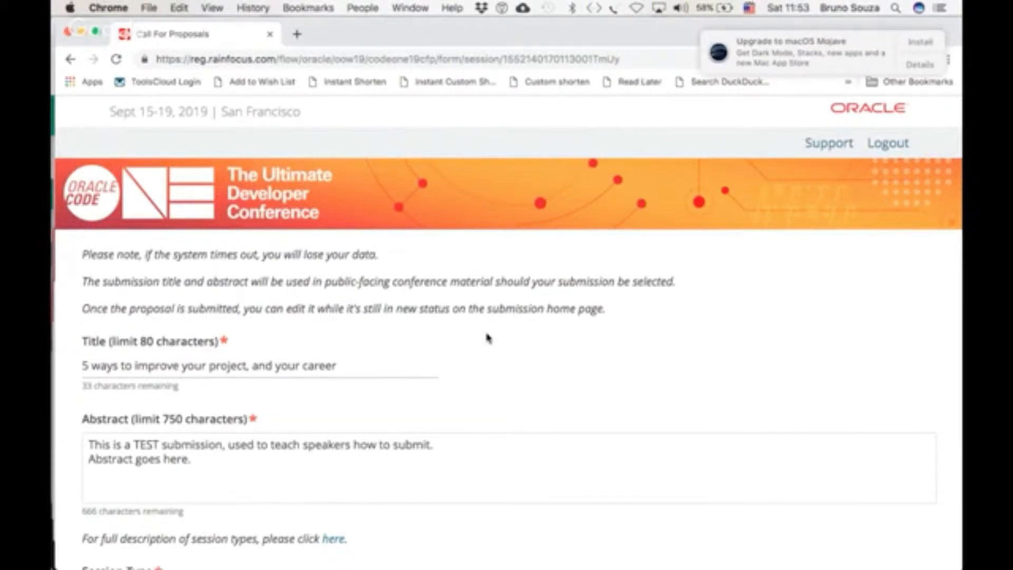
{"action": "scroll", "coordinate": [486, 337], "scroll_direction": "down", "scroll_amount": 3}
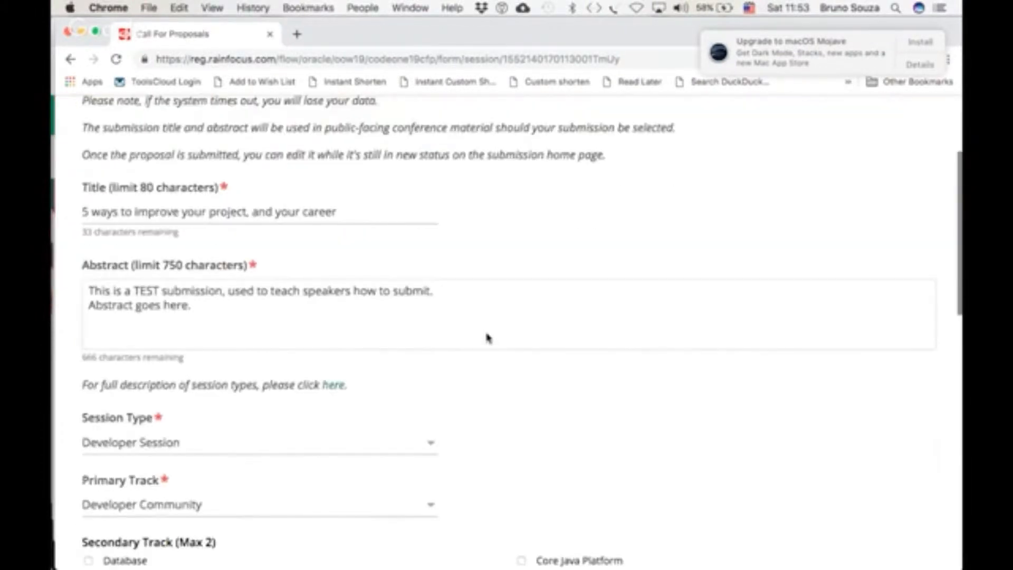
Add a new line 'Here you attract your audience!!!' at the end of the abstract
{"action": "left_click", "coordinate": [206, 274]}
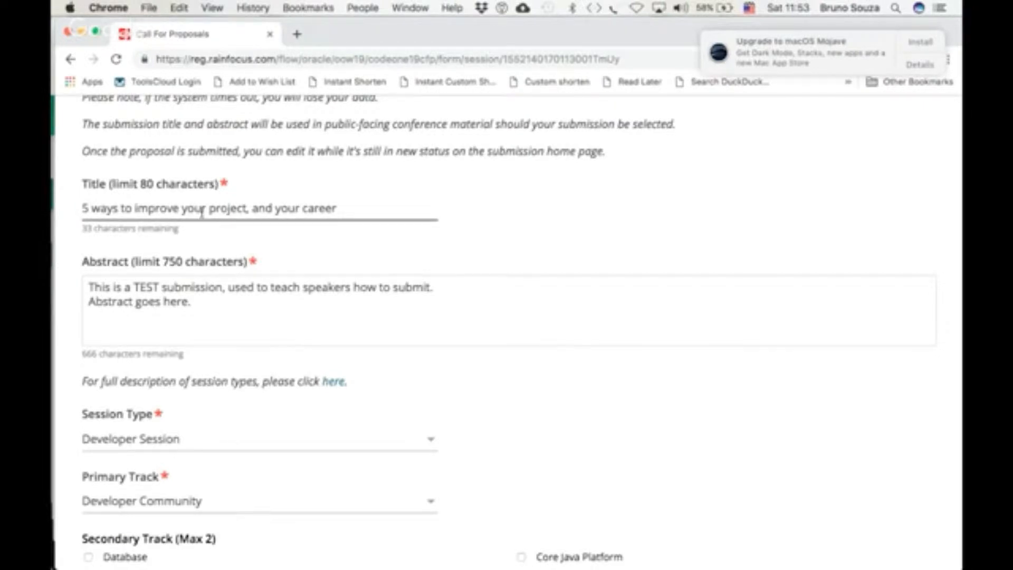
{"action": "scroll", "coordinate": [201, 211], "scroll_direction": "down", "scroll_amount": 2}
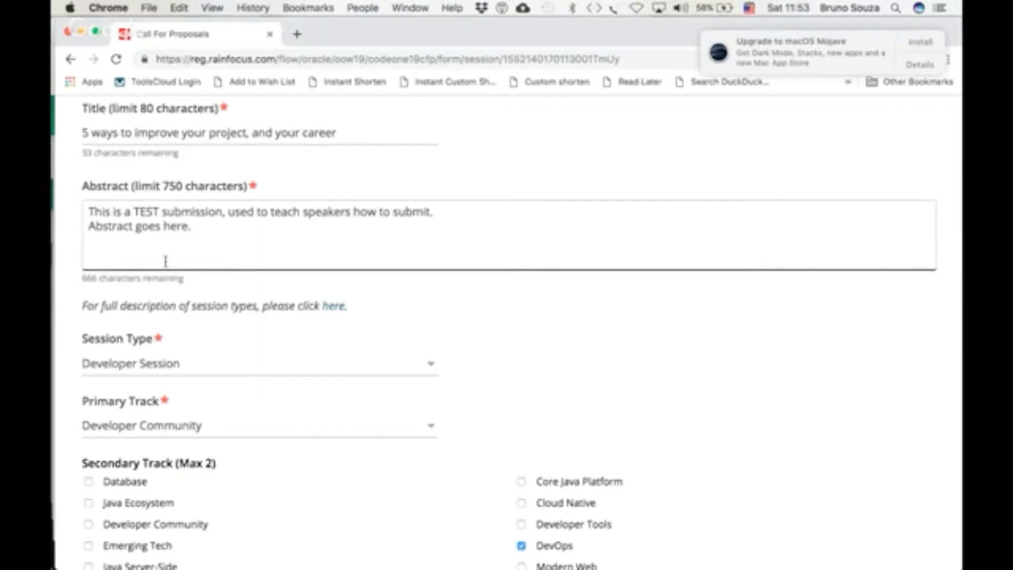
{"action": "left_click", "coordinate": [207, 229]}
{"action": "key", "text": "Return"}
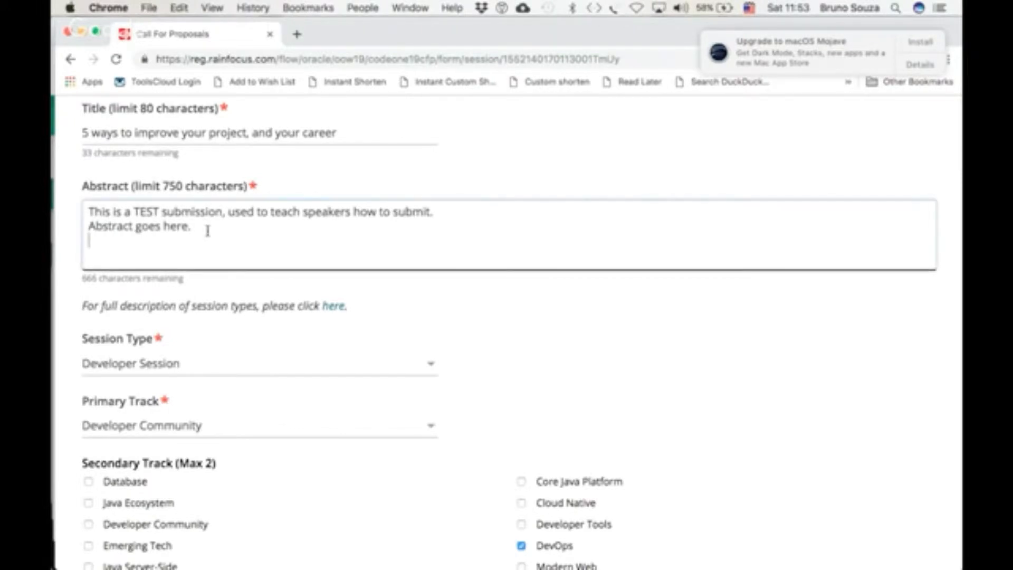
{"action": "type", "text": "Here you atrract"}
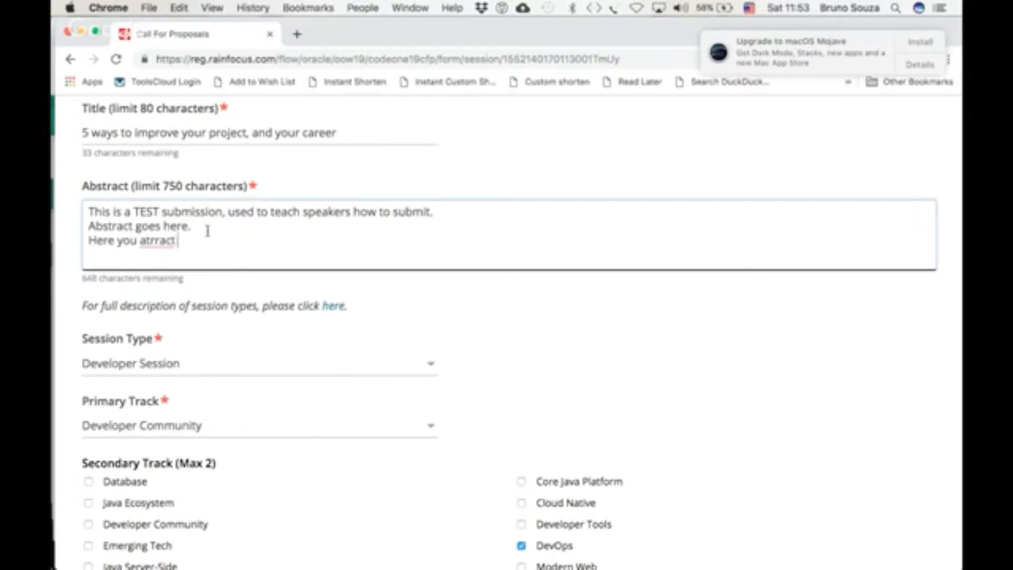
{"action": "key", "text": "BackSpace"}
{"action": "key", "text": "BackSpace"}
{"action": "key", "text": "BackSpace"}
{"action": "key", "text": "BackSpace"}
{"action": "key", "text": "BackSpace"}
{"action": "key", "text": "BackSpace"}
{"action": "type", "text": "tract your aud"}
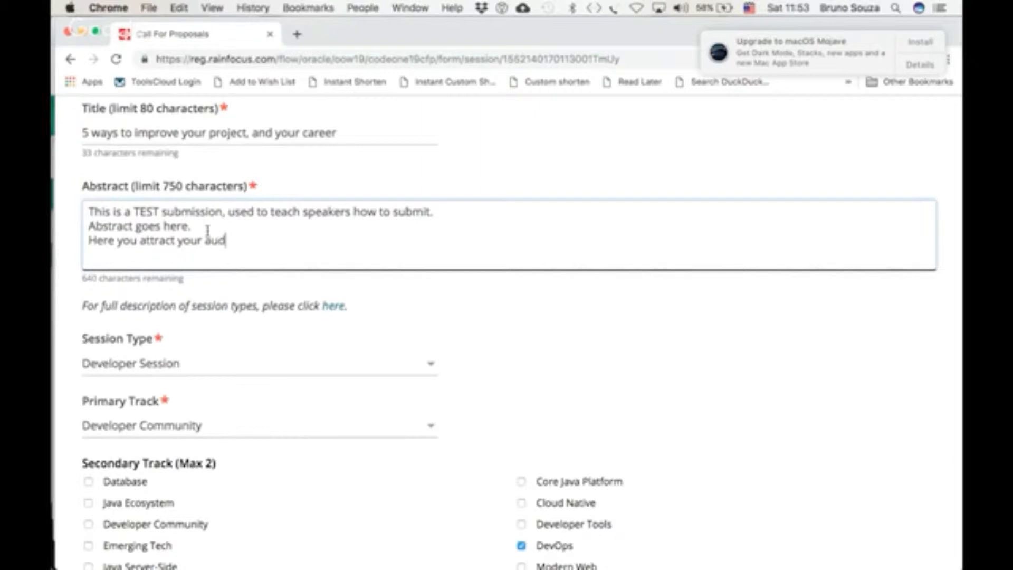
{"action": "type", "text": "ience!!!"}
Review the Session Type choices, leaving Developer Session selected
{"action": "scroll", "coordinate": [207, 231], "scroll_direction": "down", "scroll_amount": 3}
{"action": "scroll", "coordinate": [207, 231], "scroll_direction": "up", "scroll_amount": 5}
{"action": "scroll", "coordinate": [208, 230], "scroll_direction": "down", "scroll_amount": 5}
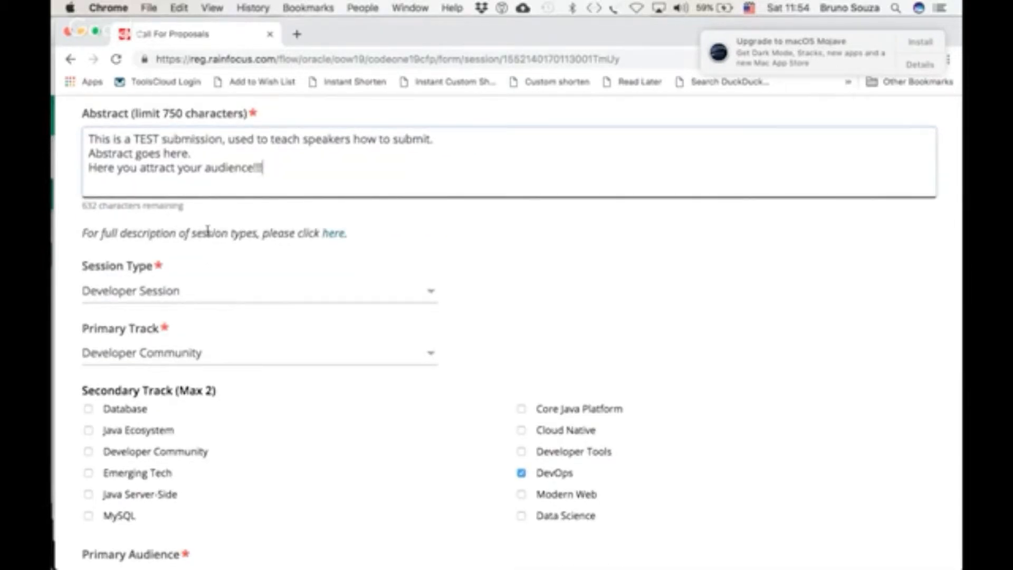
{"action": "scroll", "coordinate": [207, 231], "scroll_direction": "down", "scroll_amount": 2}
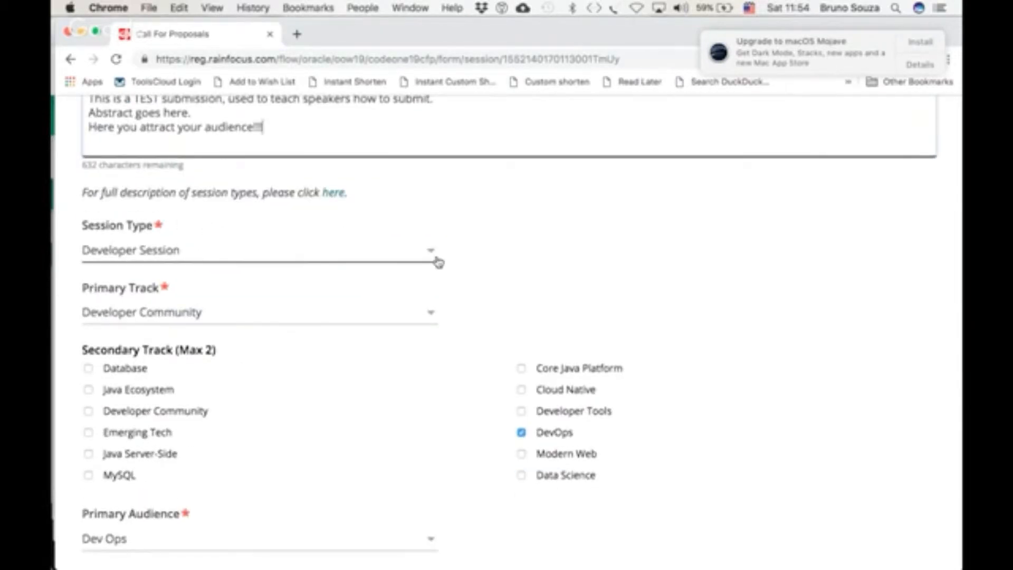
{"action": "left_click", "coordinate": [431, 254]}
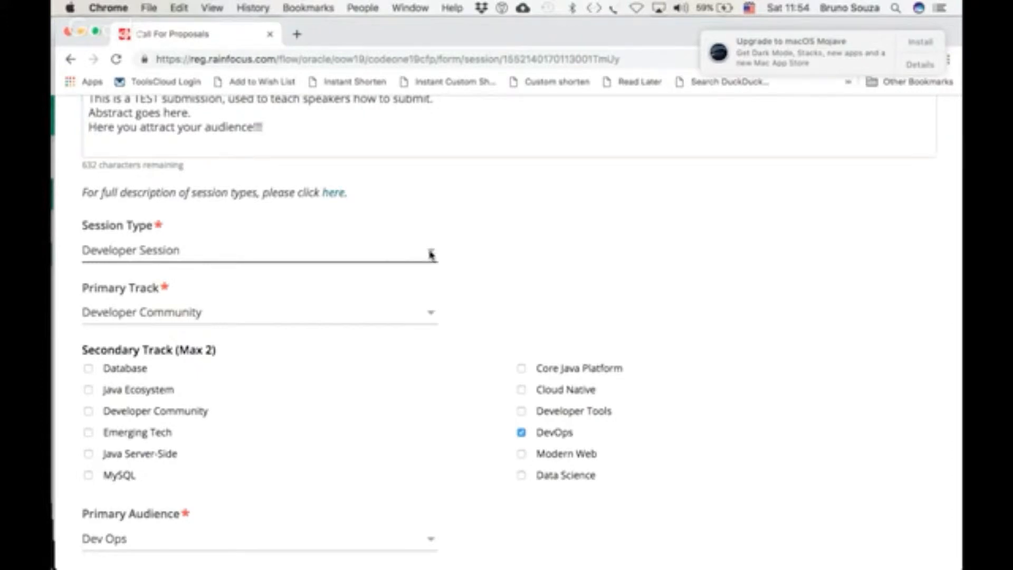
{"action": "left_click", "coordinate": [541, 256]}
{"action": "left_click", "coordinate": [431, 252]}
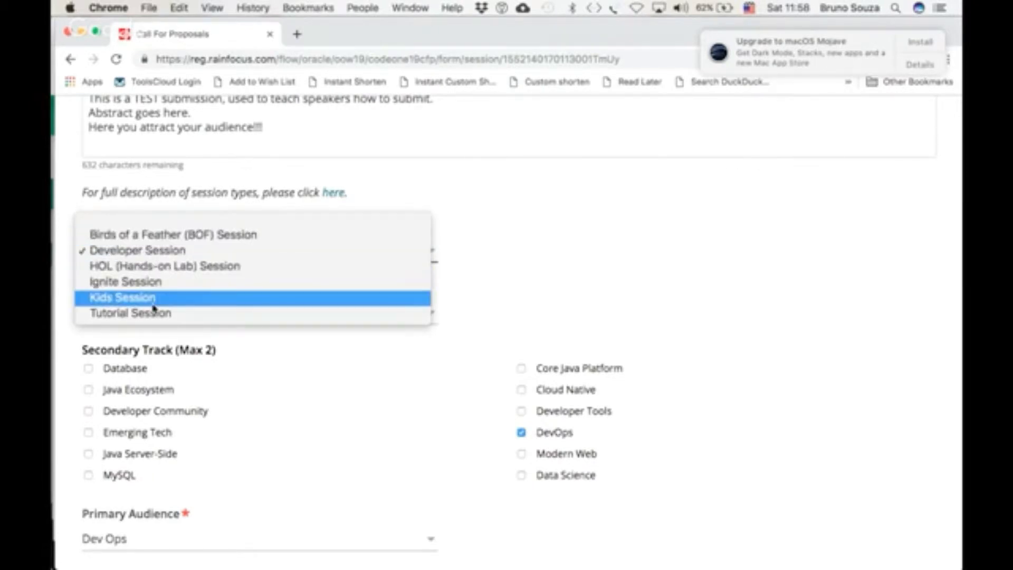
{"action": "left_click", "coordinate": [285, 404]}
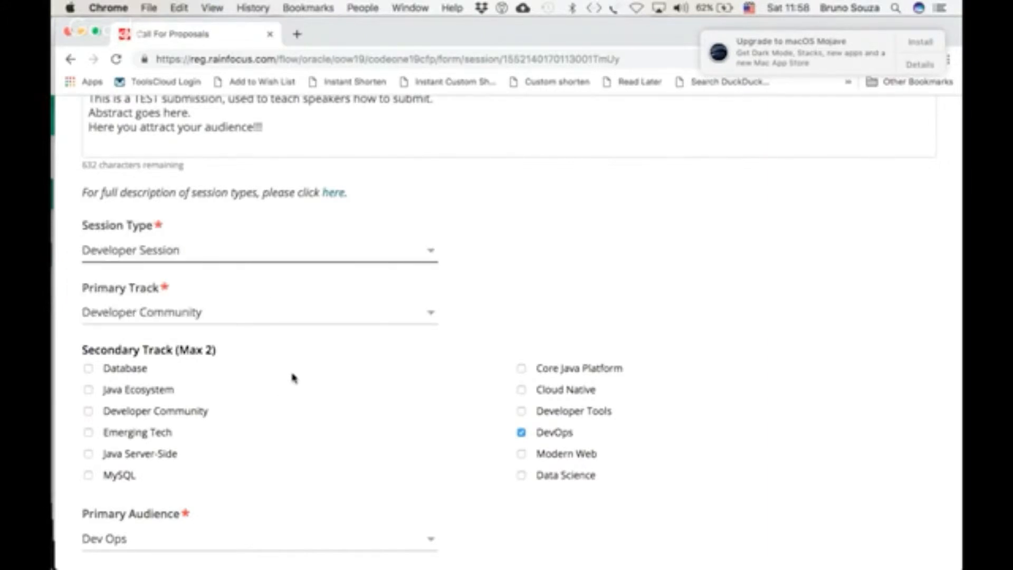
Review the Primary Track choices and tick Developer Community as an additional secondary track
{"action": "scroll", "coordinate": [294, 407], "scroll_direction": "down", "scroll_amount": 2}
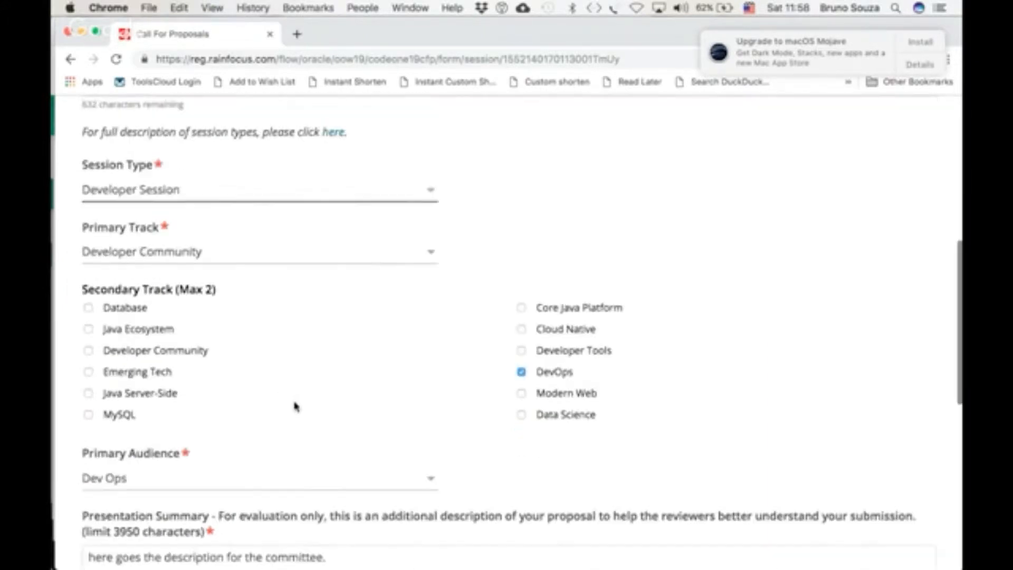
{"action": "left_click", "coordinate": [260, 258]}
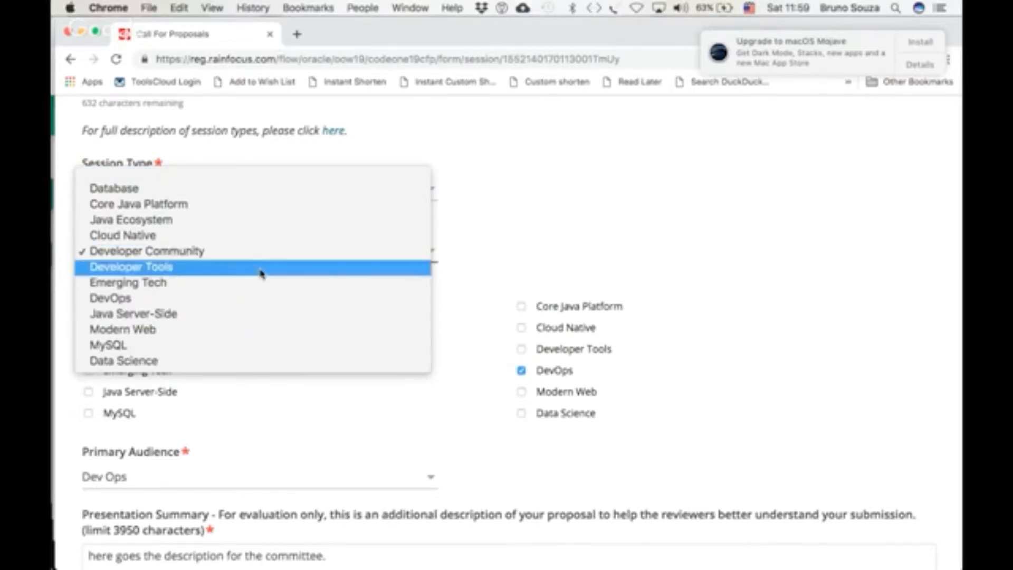
{"action": "left_click", "coordinate": [451, 236]}
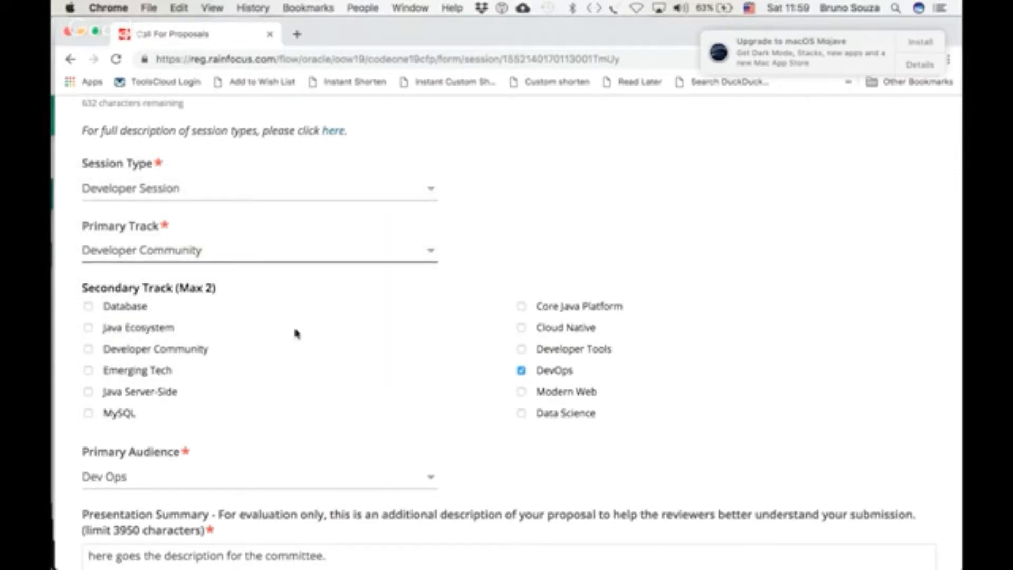
{"action": "scroll", "coordinate": [294, 306], "scroll_direction": "down", "scroll_amount": 1}
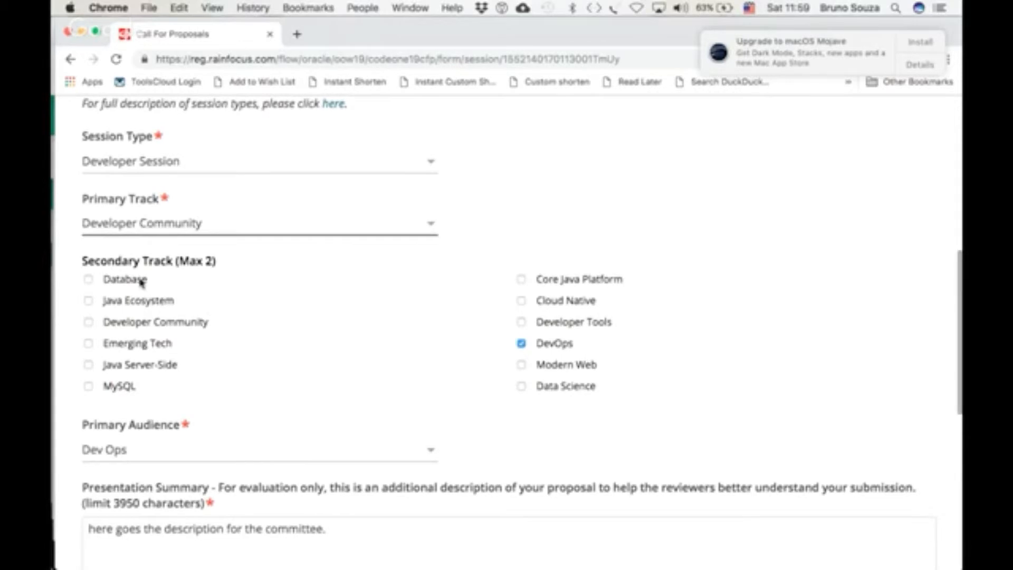
{"action": "left_click", "coordinate": [88, 323]}
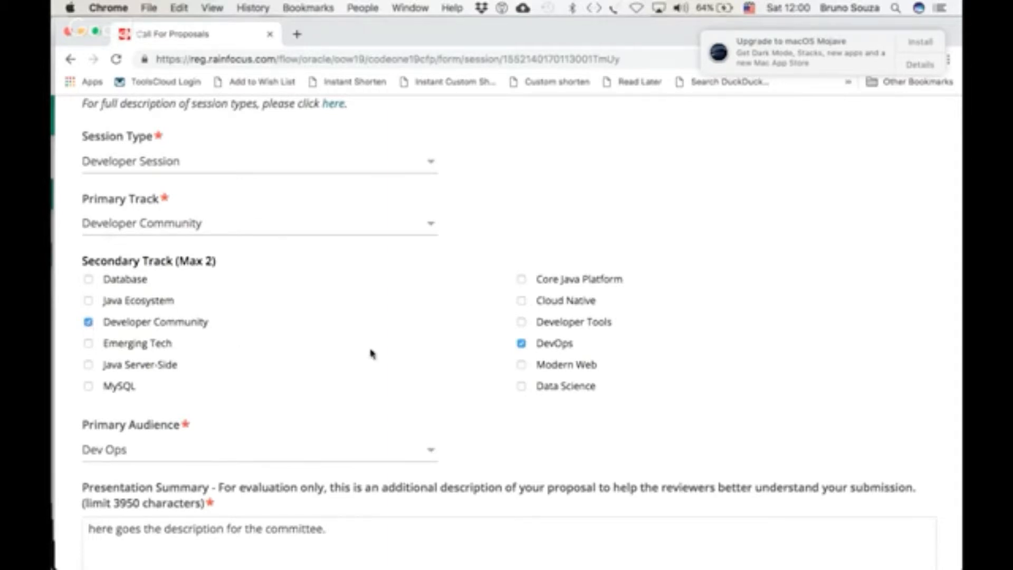
Review the Primary Audience choices, keeping Dev Ops selected
{"action": "scroll", "coordinate": [373, 354], "scroll_direction": "down", "scroll_amount": 2}
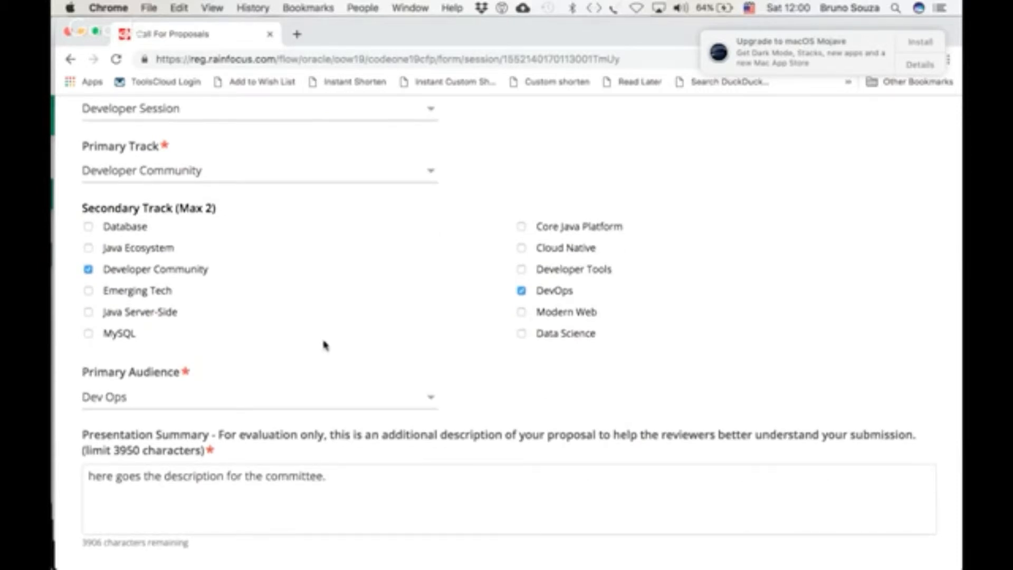
{"action": "scroll", "coordinate": [321, 301], "scroll_direction": "down", "scroll_amount": 2}
{"action": "scroll", "coordinate": [321, 300], "scroll_direction": "down", "scroll_amount": 2}
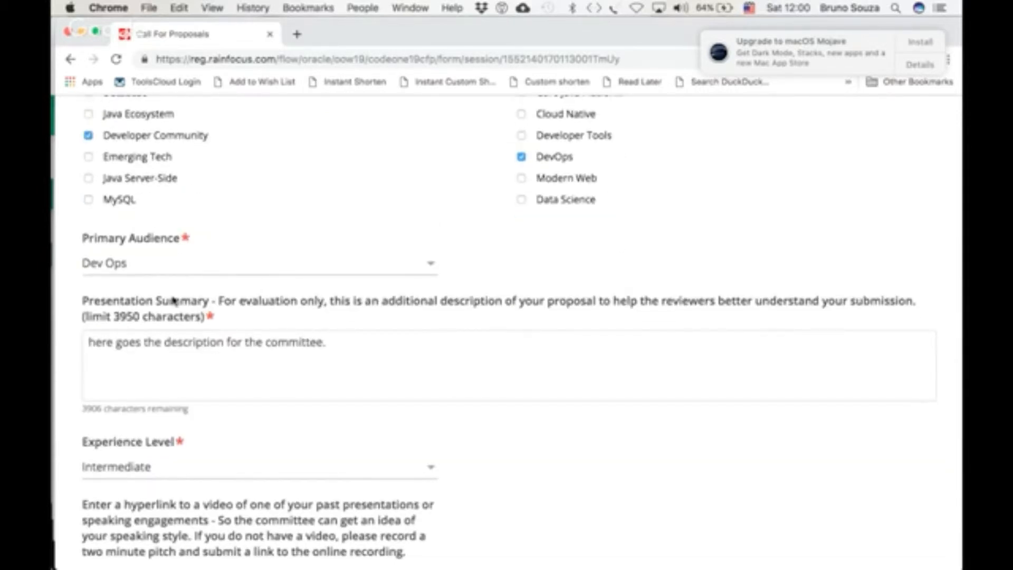
{"action": "left_click", "coordinate": [166, 270]}
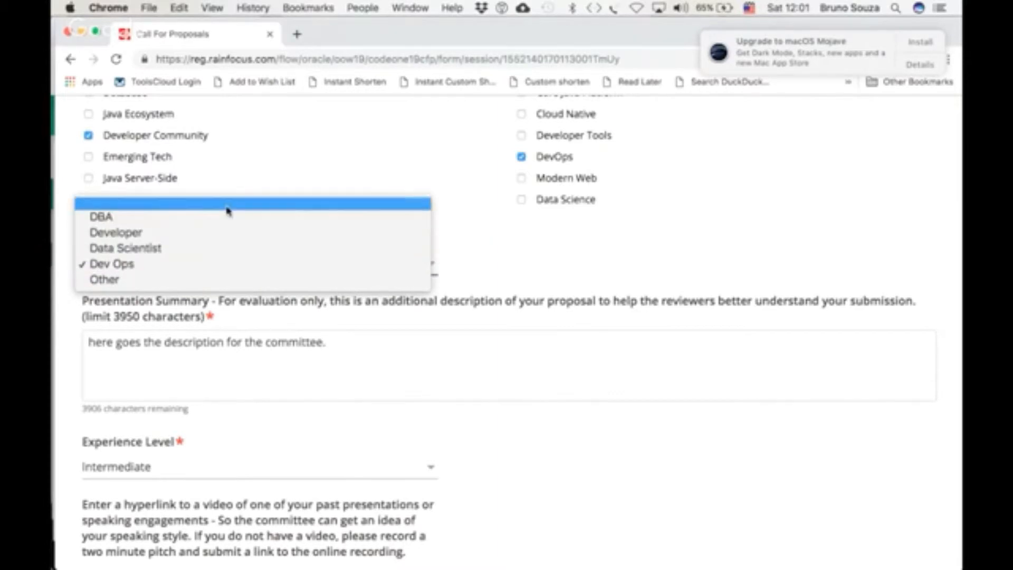
{"action": "left_click", "coordinate": [214, 267]}
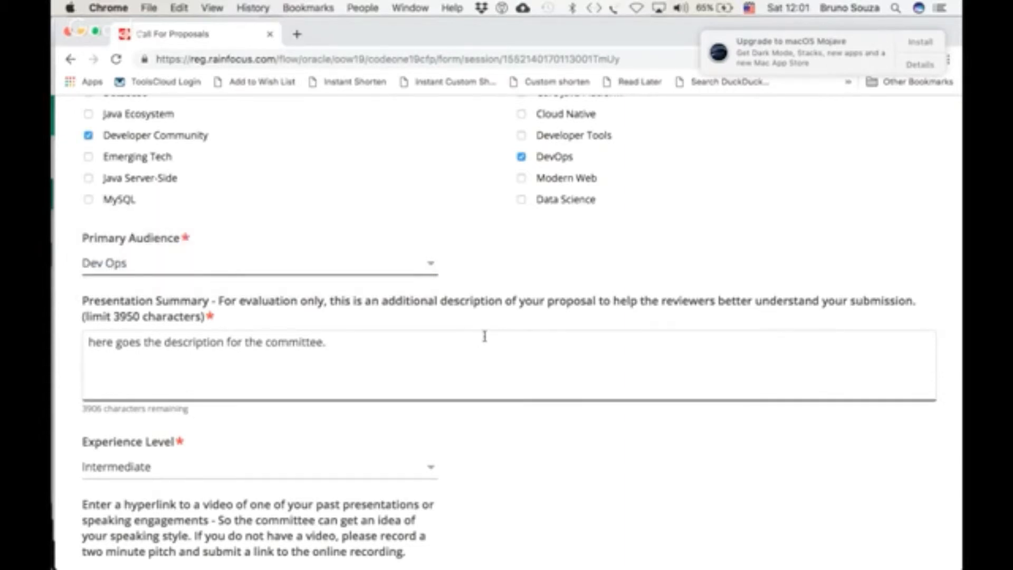
Add the line 'WILL NOT go on the web site. NOT public!' to the end of the presentation summary
{"action": "scroll", "coordinate": [483, 334], "scroll_direction": "down", "scroll_amount": 2}
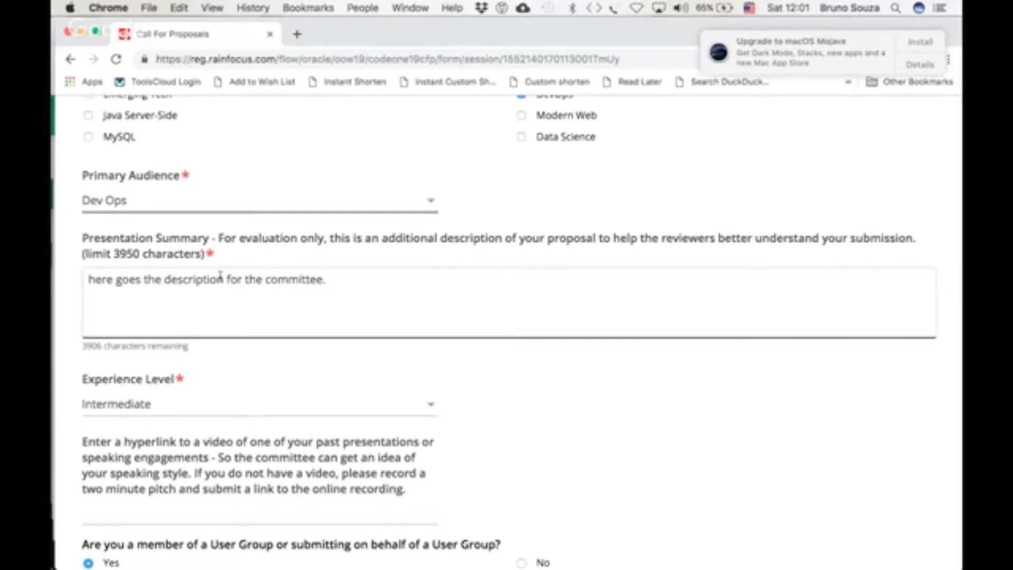
{"action": "left_click", "coordinate": [350, 275]}
{"action": "key", "text": "Return"}
{"action": "type", "text": "Wi"}
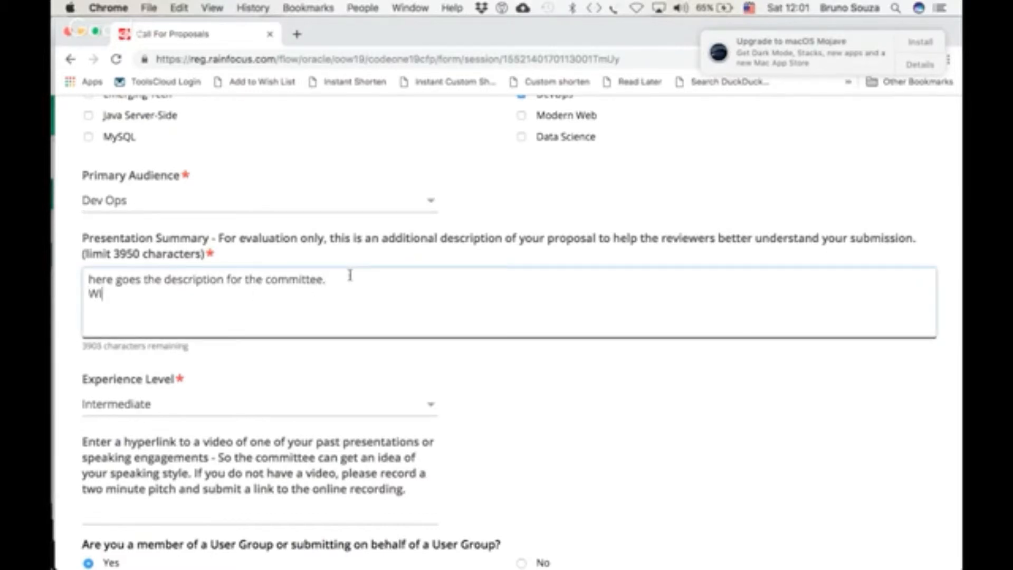
{"action": "type", "text": "LL NOT go on "}
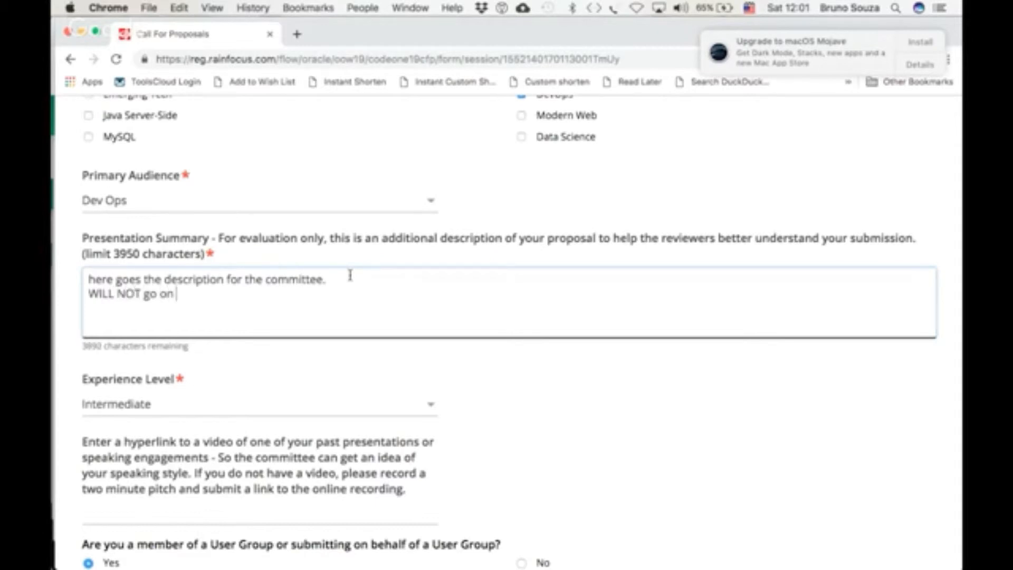
{"action": "type", "text": "the web site. "}
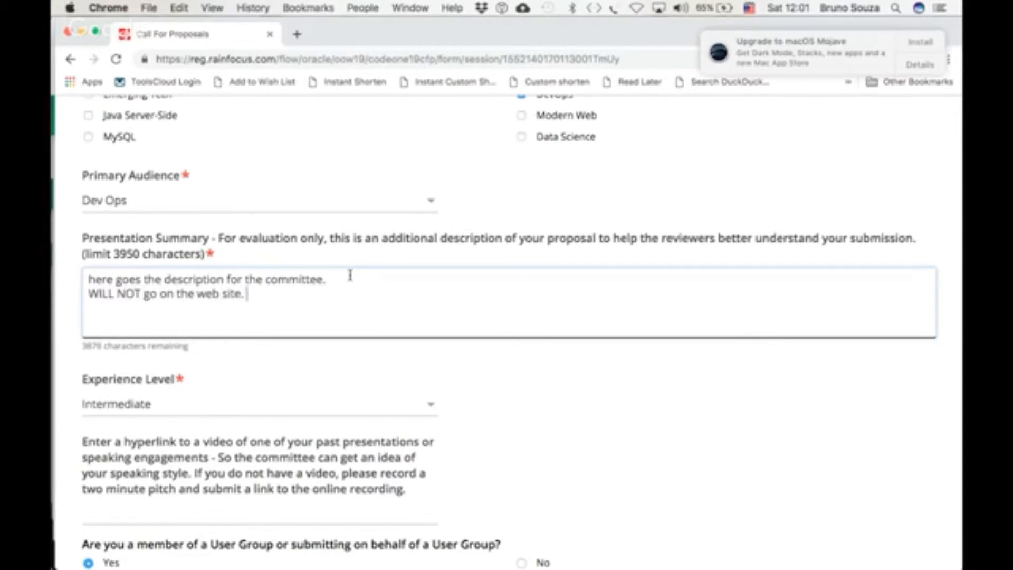
{"action": "type", "text": "NOT public!"}
{"action": "key", "text": "Return"}
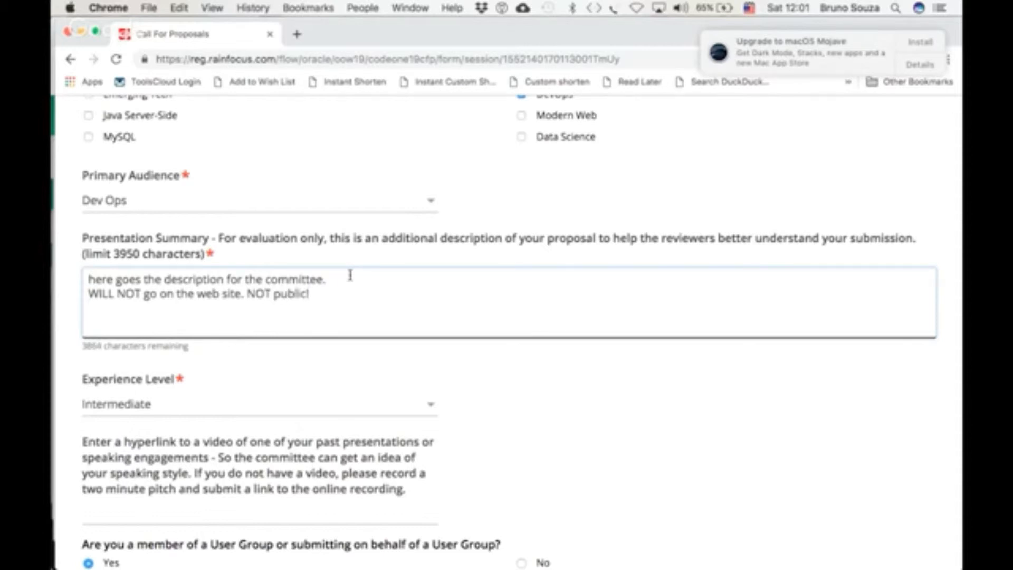
Add two more summary lines, 'Customers' and 'Links to projects', each on its own line
{"action": "type", "text": "Customers"}
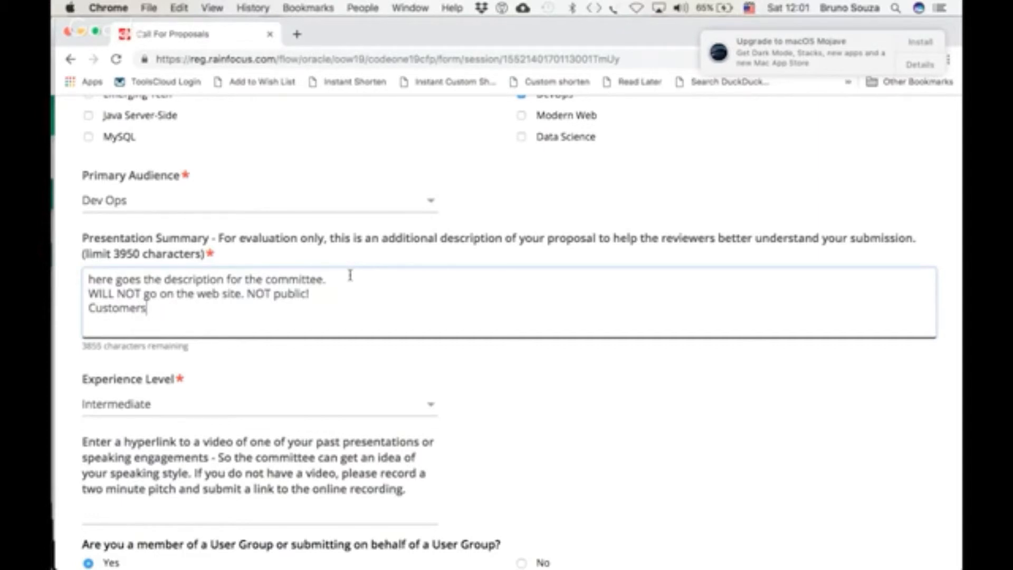
{"action": "key", "text": "Return"}
{"action": "type", "text": "Links to project"}
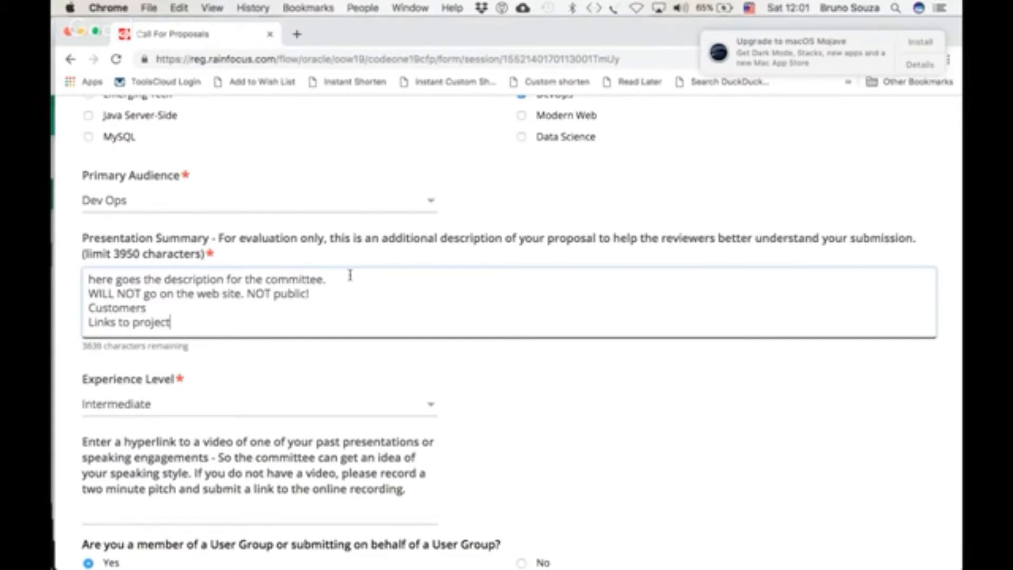
{"action": "type", "text": "s"}
{"action": "key", "text": "Return"}
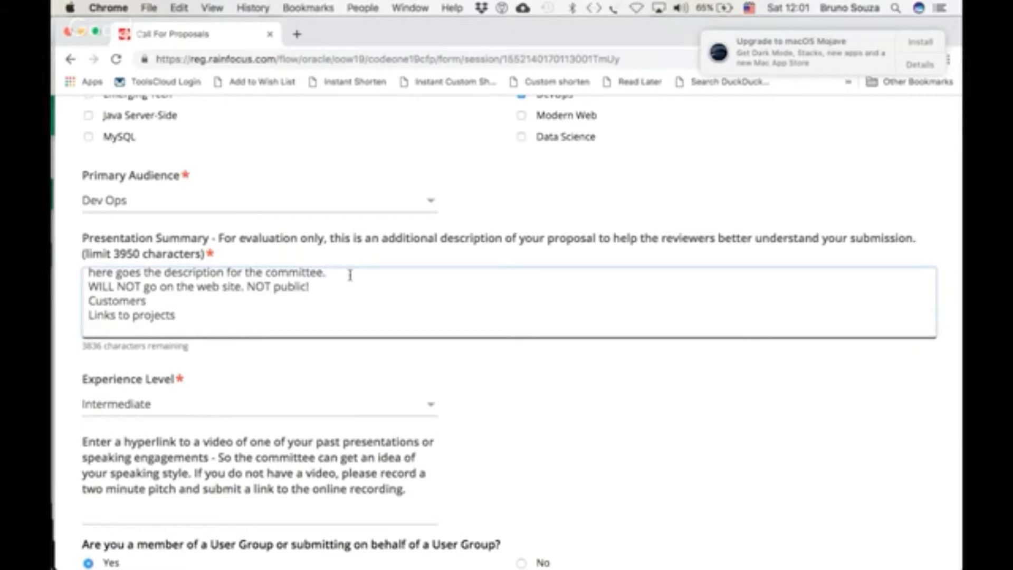
Compare the character limits of the Presentation Summary and Abstract fields
{"action": "double_click", "coordinate": [126, 254]}
{"action": "scroll", "coordinate": [147, 257], "scroll_direction": "up", "scroll_amount": 2}
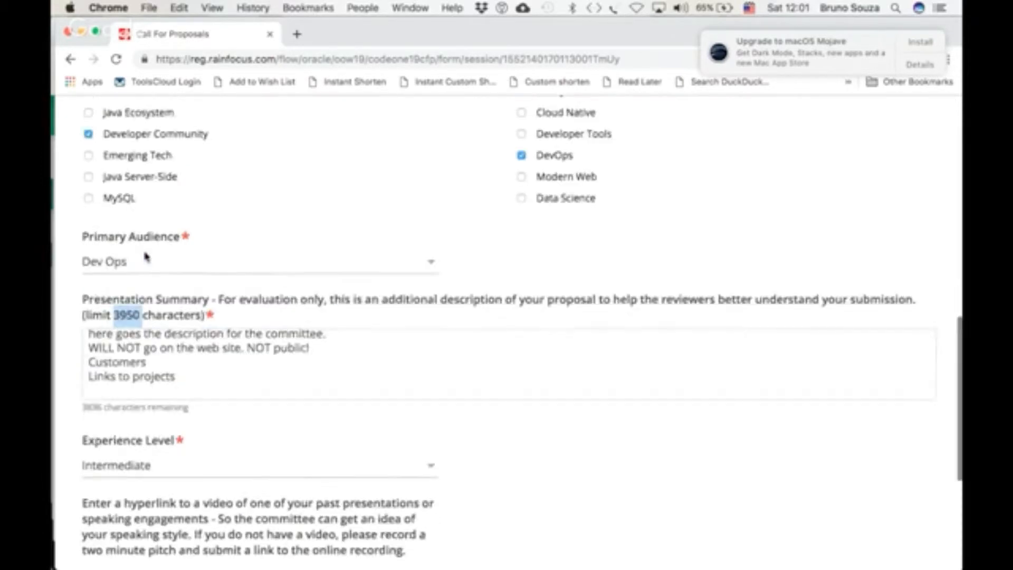
{"action": "scroll", "coordinate": [147, 257], "scroll_direction": "up", "scroll_amount": 10}
{"action": "scroll", "coordinate": [146, 256], "scroll_direction": "down", "scroll_amount": 3}
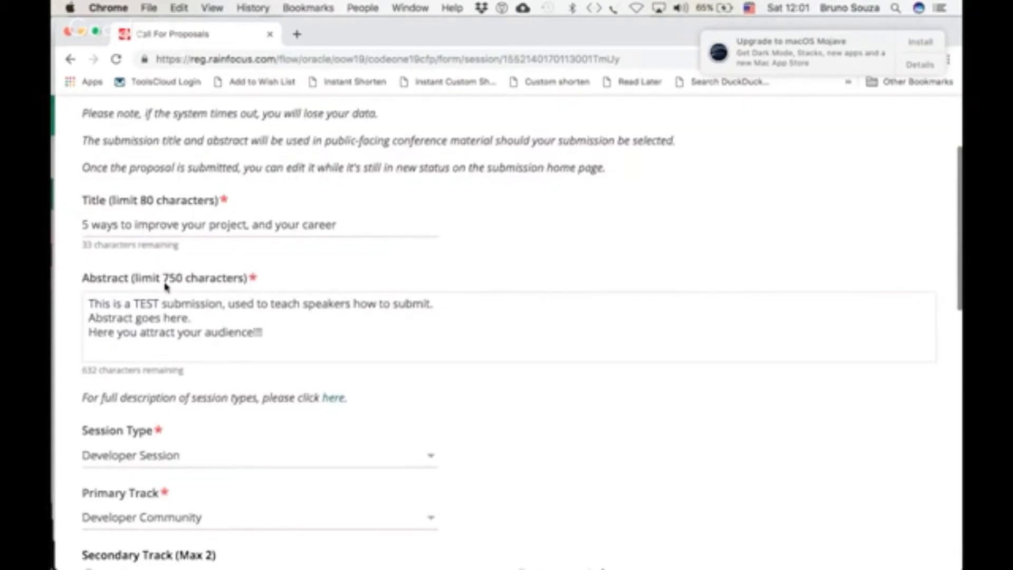
{"action": "left_click_drag", "start_coordinate": [164, 281], "coordinate": [183, 283]}
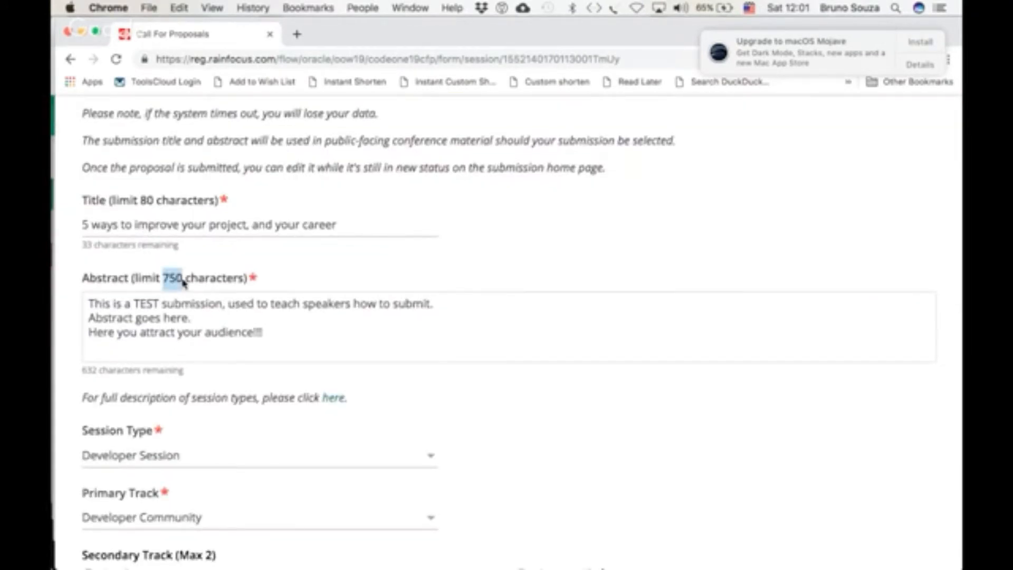
{"action": "scroll", "coordinate": [183, 283], "scroll_direction": "down", "scroll_amount": 15}
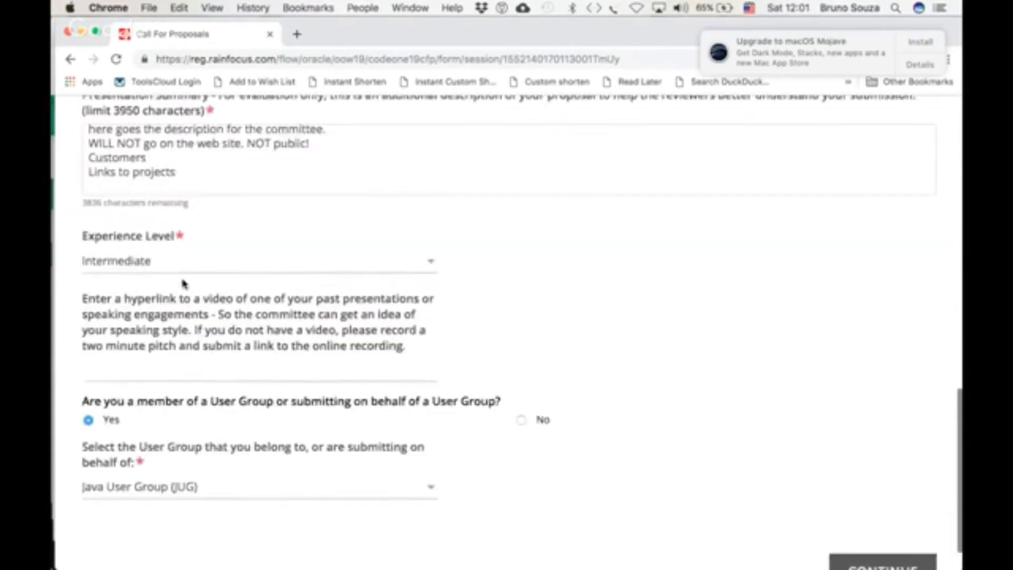
{"action": "scroll", "coordinate": [183, 283], "scroll_direction": "up", "scroll_amount": 3}
Add the line 'Add information' at the end of the presentation summary
{"action": "left_click", "coordinate": [192, 293]}
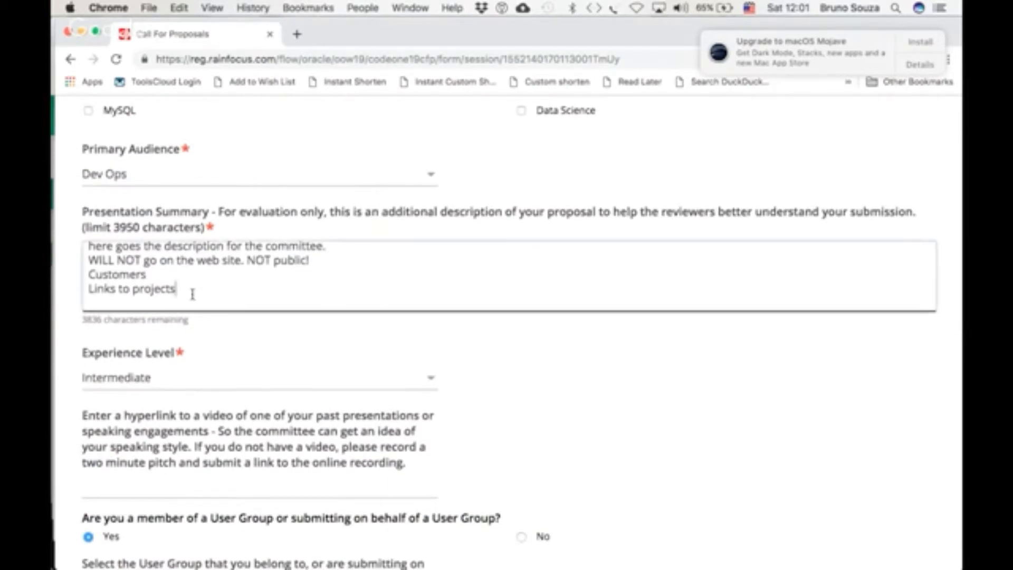
{"action": "key", "text": "Return"}
{"action": "type", "text": "Add infortion"}
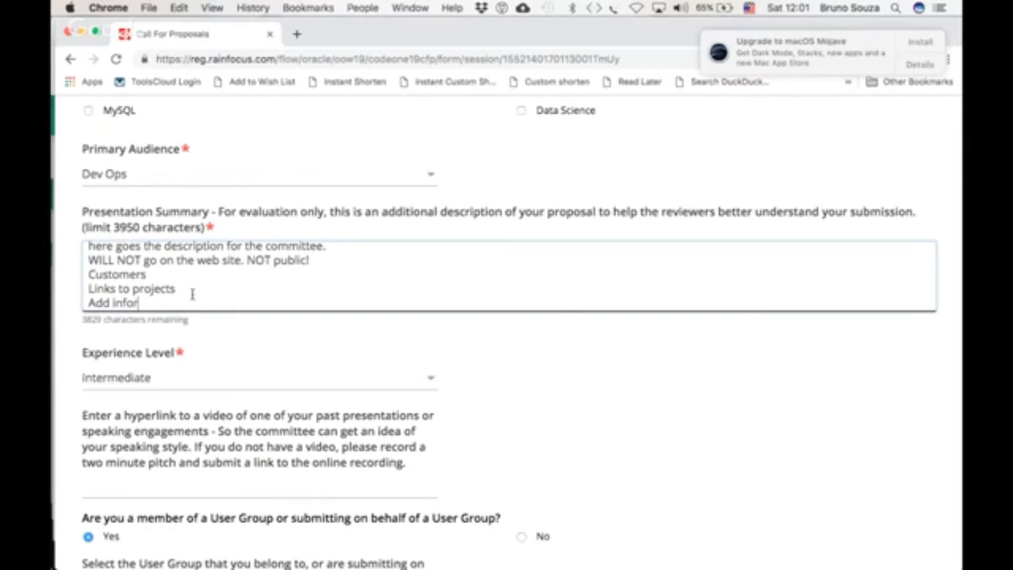
{"action": "key", "text": "BackSpace"}
{"action": "key", "text": "BackSpace"}
{"action": "key", "text": "BackSpace"}
{"action": "key", "text": "BackSpace"}
{"action": "key", "text": "BackSpace"}
{"action": "key", "text": "BackSpace"}
{"action": "type", "text": "rmation:"}
{"action": "key", "text": "BackSpace"}
{"action": "key", "text": "BackSpace"}
Start a new empty line at the end of the presentation summary
{"action": "scroll", "coordinate": [192, 294], "scroll_direction": "down", "scroll_amount": 1}
{"action": "scroll", "coordinate": [192, 294], "scroll_direction": "up", "scroll_amount": 1}
{"action": "scroll", "coordinate": [192, 294], "scroll_direction": "down", "scroll_amount": 1}
{"action": "scroll", "coordinate": [193, 295], "scroll_direction": "up", "scroll_amount": 1}
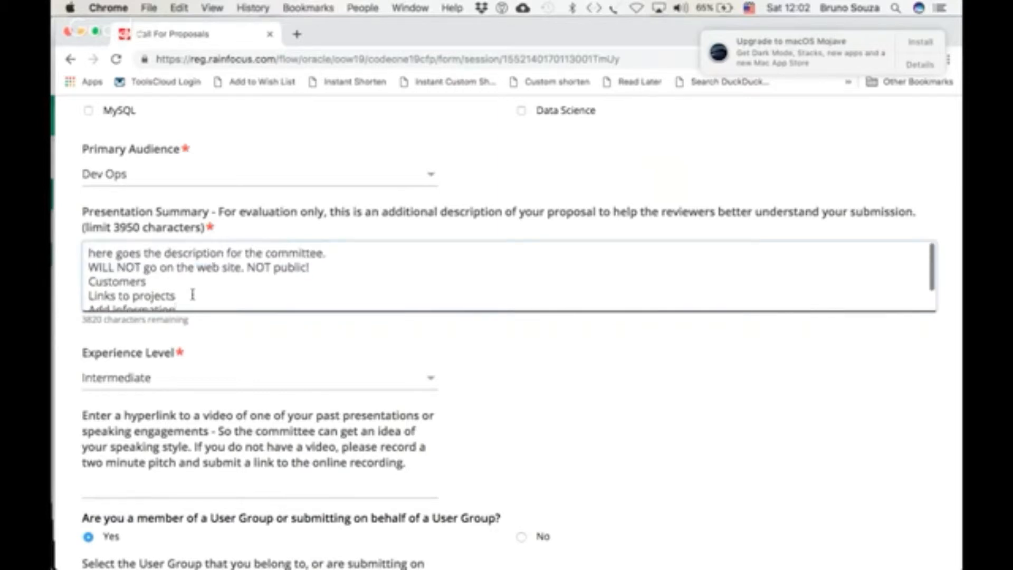
{"action": "scroll", "coordinate": [555, 354], "scroll_direction": "down", "scroll_amount": 3}
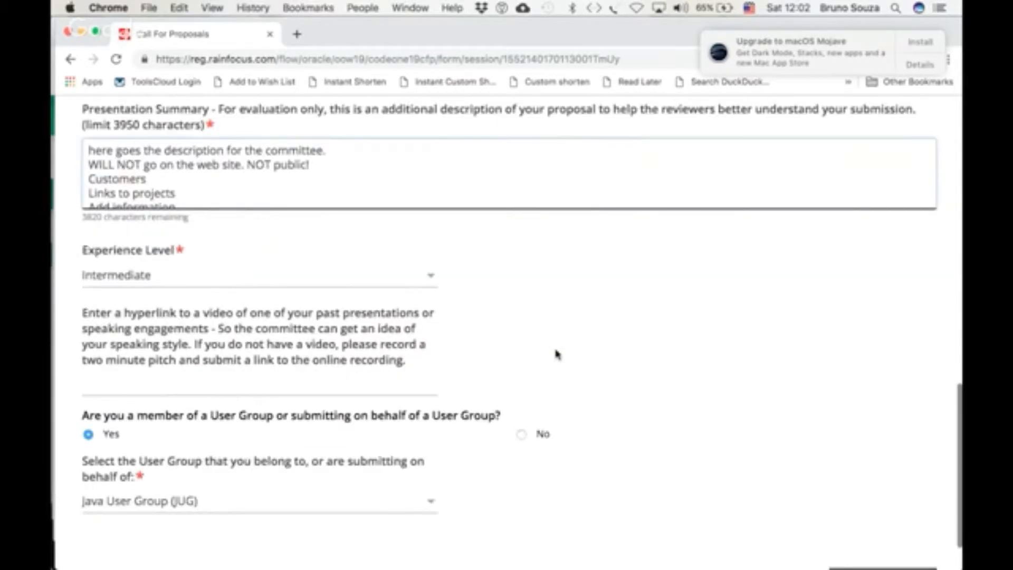
{"action": "scroll", "coordinate": [301, 195], "scroll_direction": "down", "scroll_amount": 1}
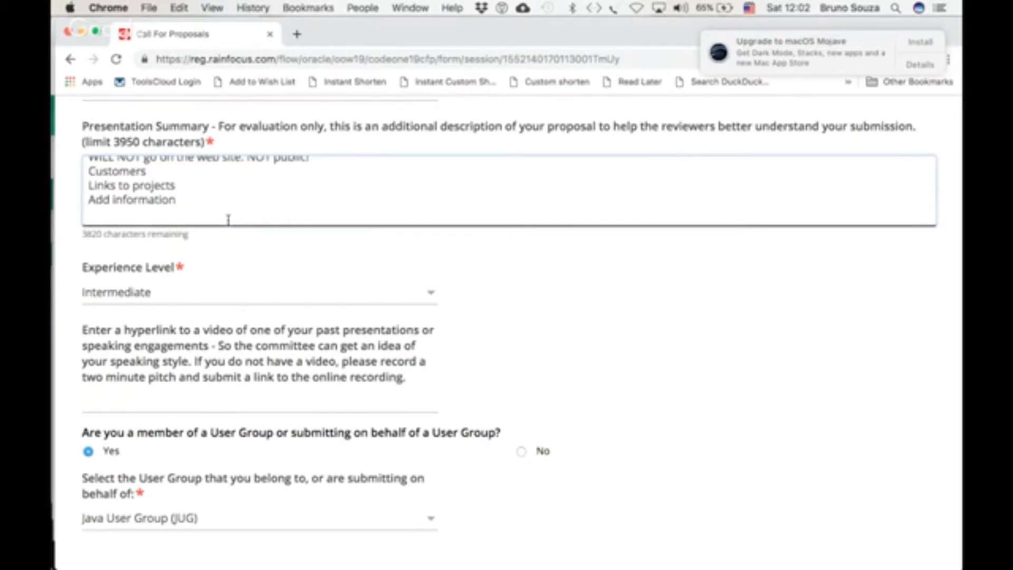
{"action": "key", "text": "Return"}
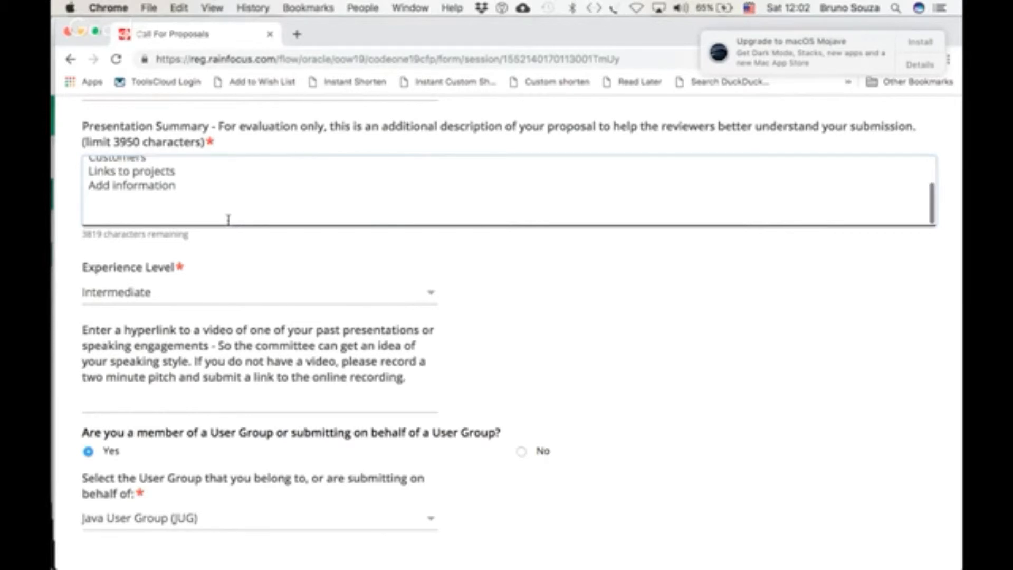
{"action": "scroll", "coordinate": [228, 219], "scroll_direction": "down", "scroll_amount": 1}
{"action": "scroll", "coordinate": [228, 219], "scroll_direction": "up", "scroll_amount": 5}
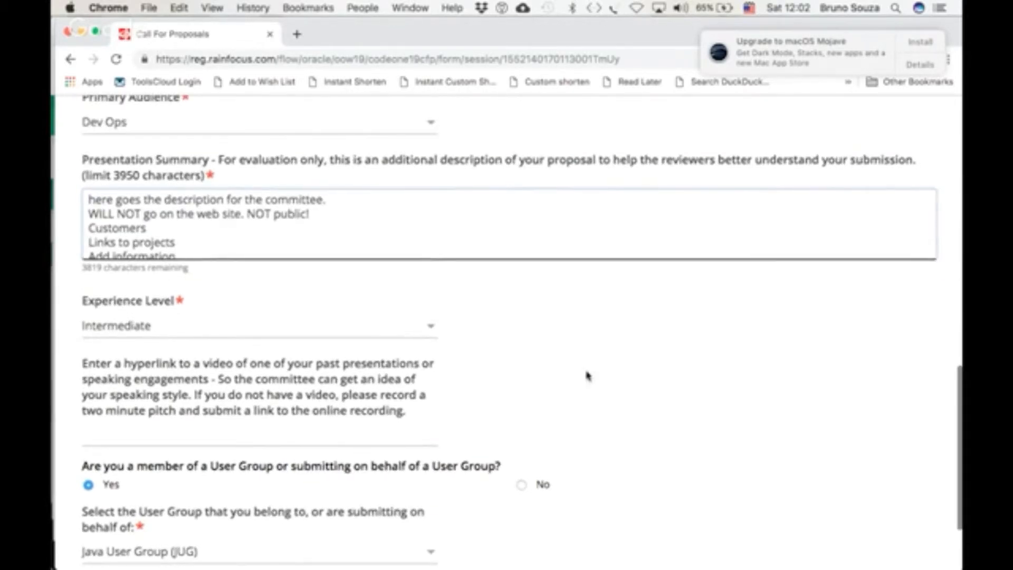
{"action": "scroll", "coordinate": [571, 356], "scroll_direction": "down", "scroll_amount": 3}
{"action": "scroll", "coordinate": [572, 356], "scroll_direction": "down", "scroll_amount": 1}
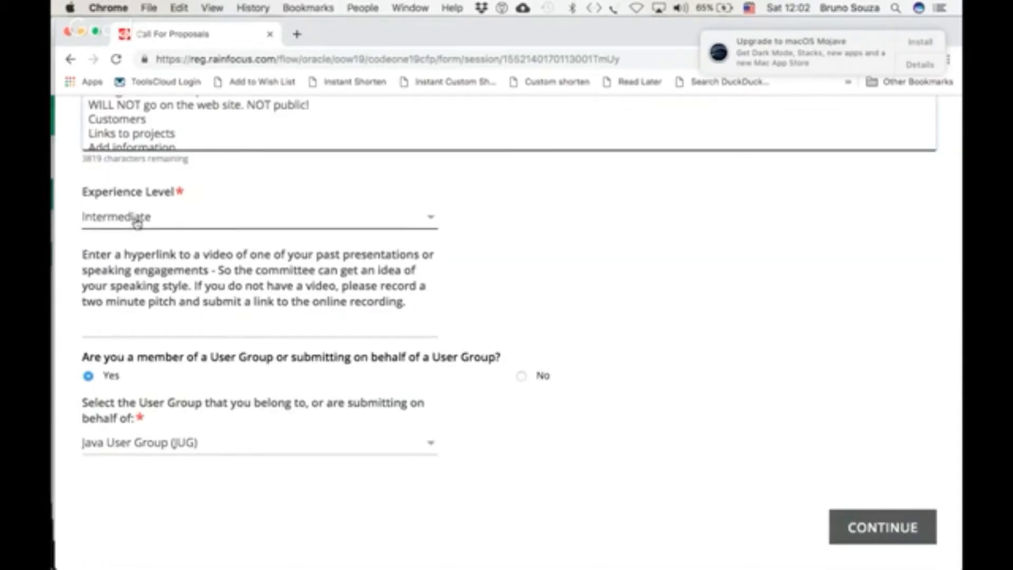
Review the Experience Level choices, leaving Intermediate selected, and the video hyperlink field
{"action": "left_click", "coordinate": [431, 221]}
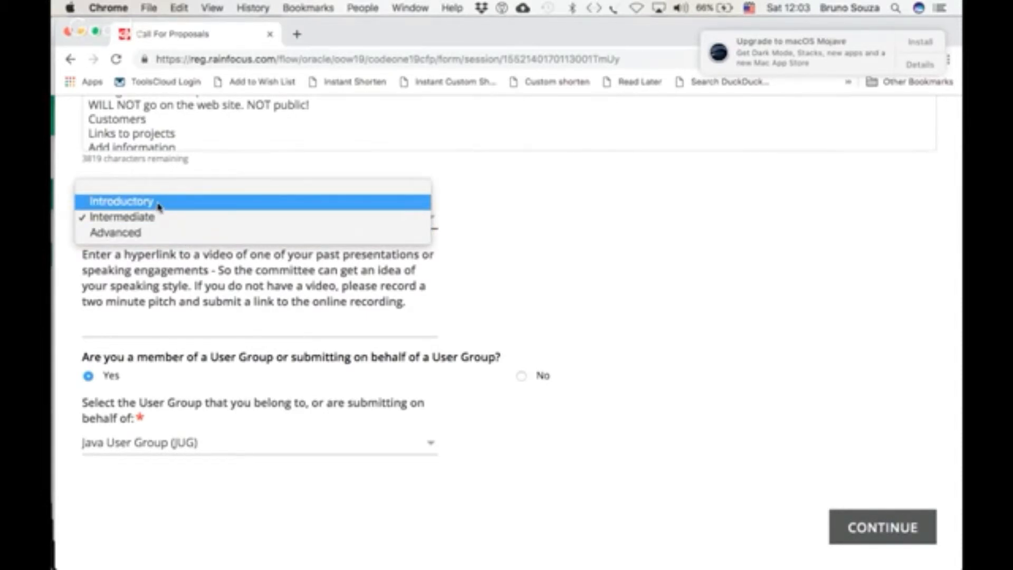
{"action": "left_click", "coordinate": [496, 283]}
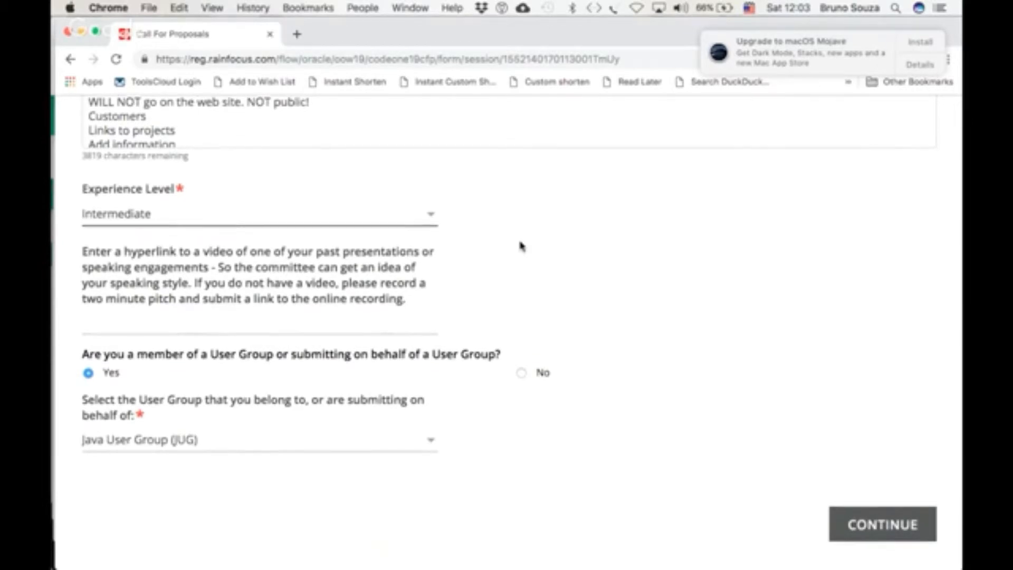
{"action": "left_click", "coordinate": [172, 328]}
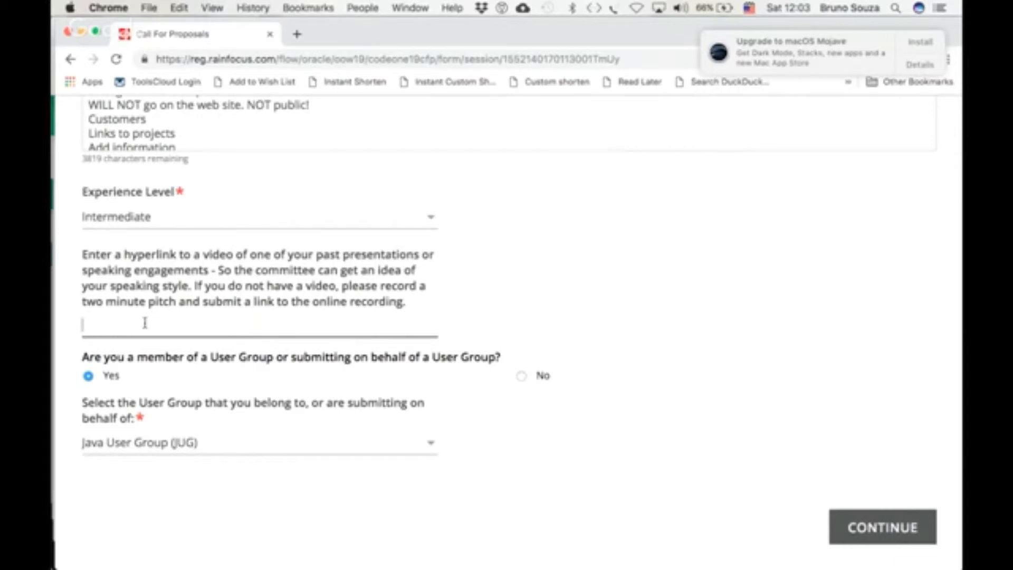
{"action": "scroll", "coordinate": [144, 322], "scroll_direction": "up", "scroll_amount": 3}
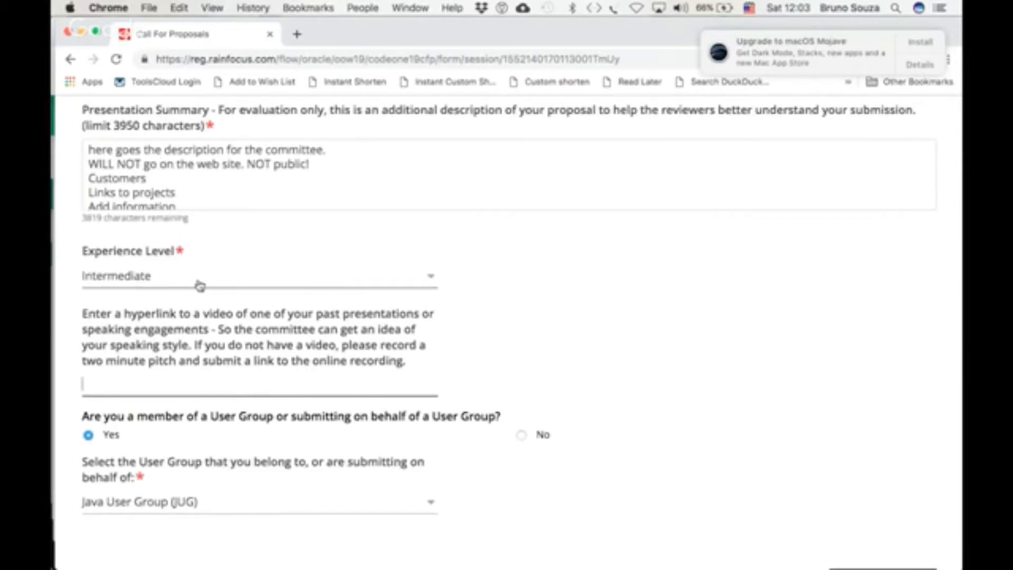
{"action": "scroll", "coordinate": [298, 300], "scroll_direction": "down", "scroll_amount": 3}
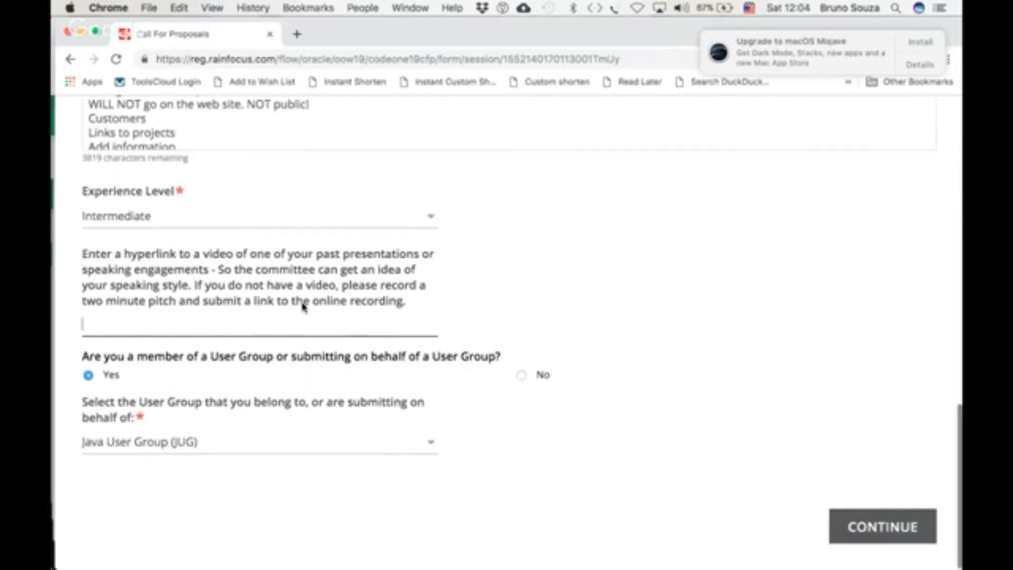
{"action": "left_click", "coordinate": [243, 314]}
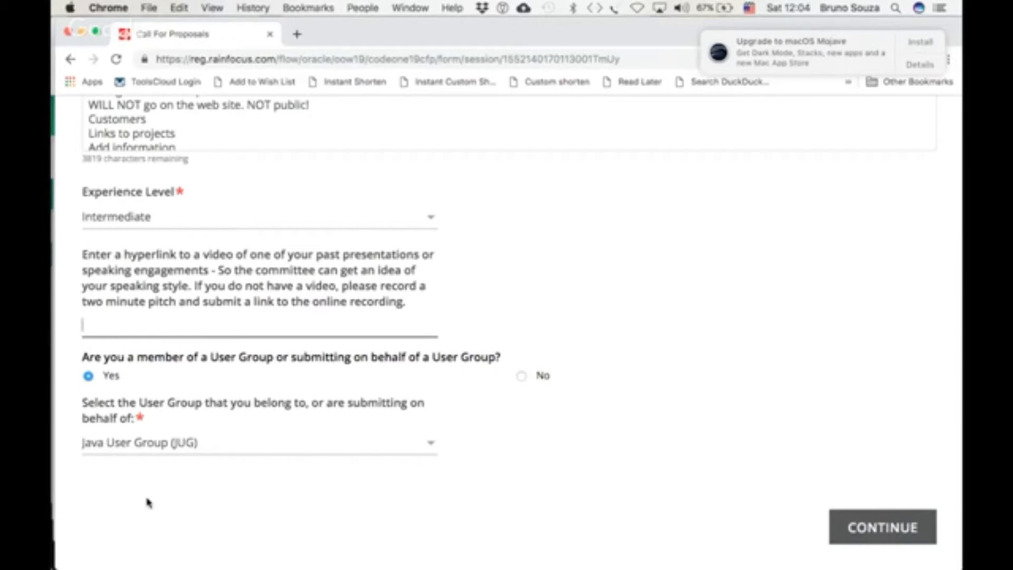
Continue to the participants page and add a participant by entering their e-mail address
{"action": "left_click", "coordinate": [848, 529]}
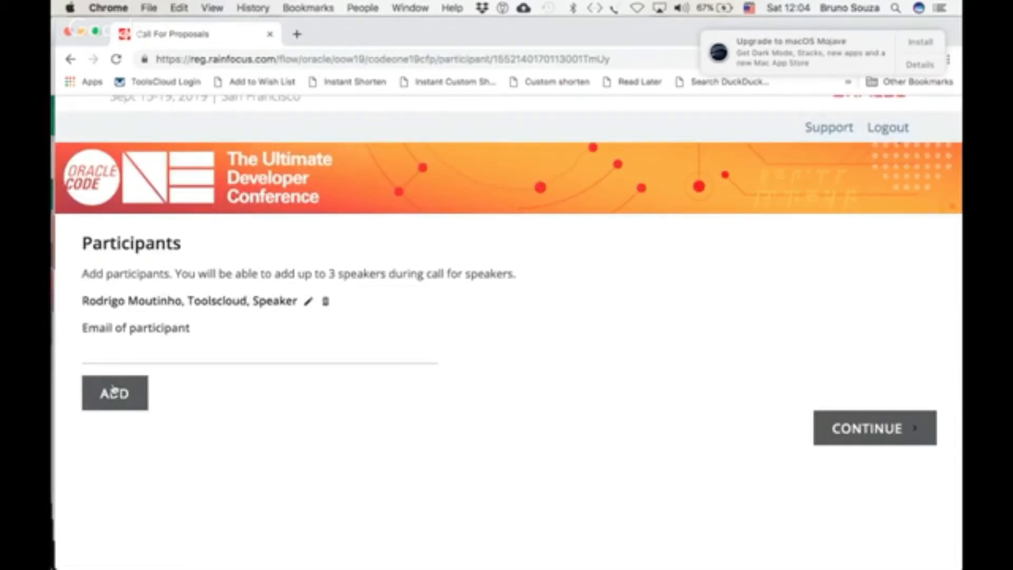
{"action": "left_click", "coordinate": [111, 354]}
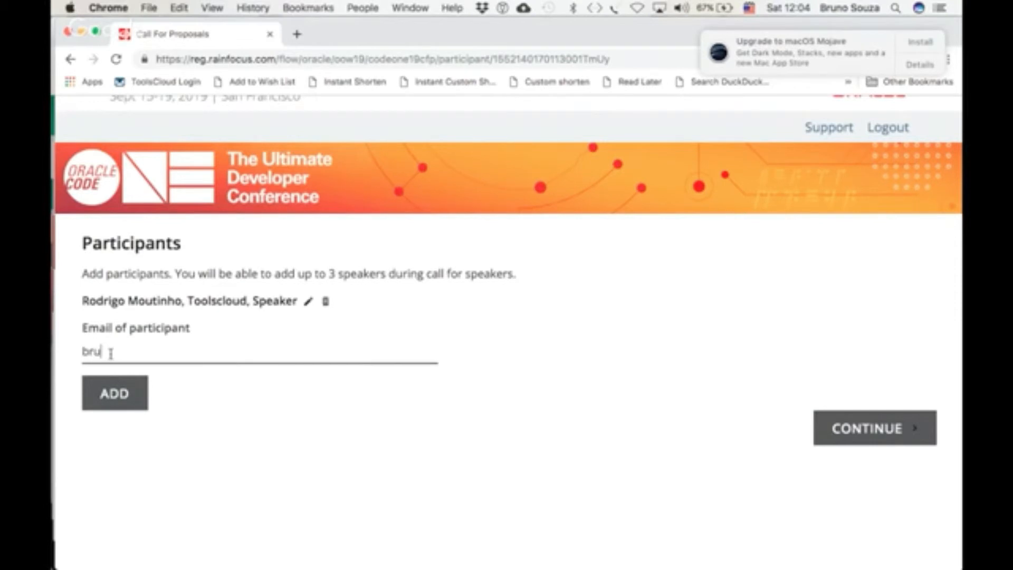
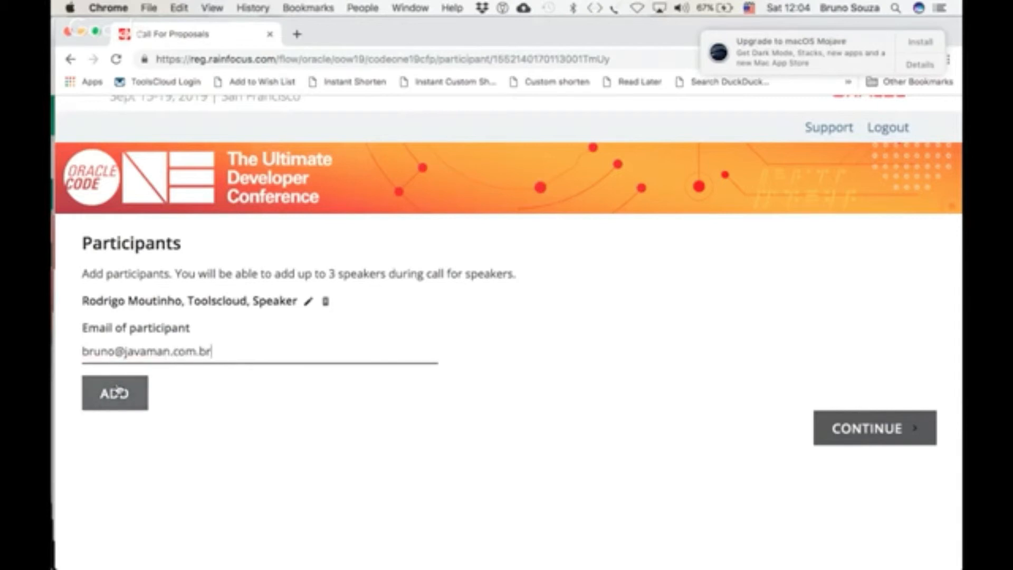
{"action": "left_click", "coordinate": [117, 391]}
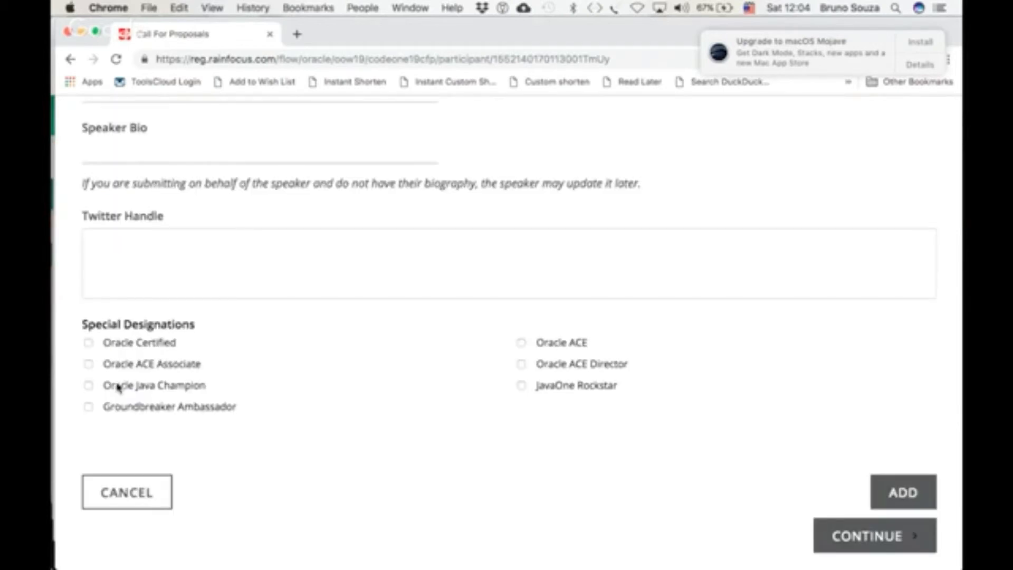
Review the new participant's details form
{"action": "scroll", "coordinate": [376, 329], "scroll_direction": "up", "scroll_amount": 10}
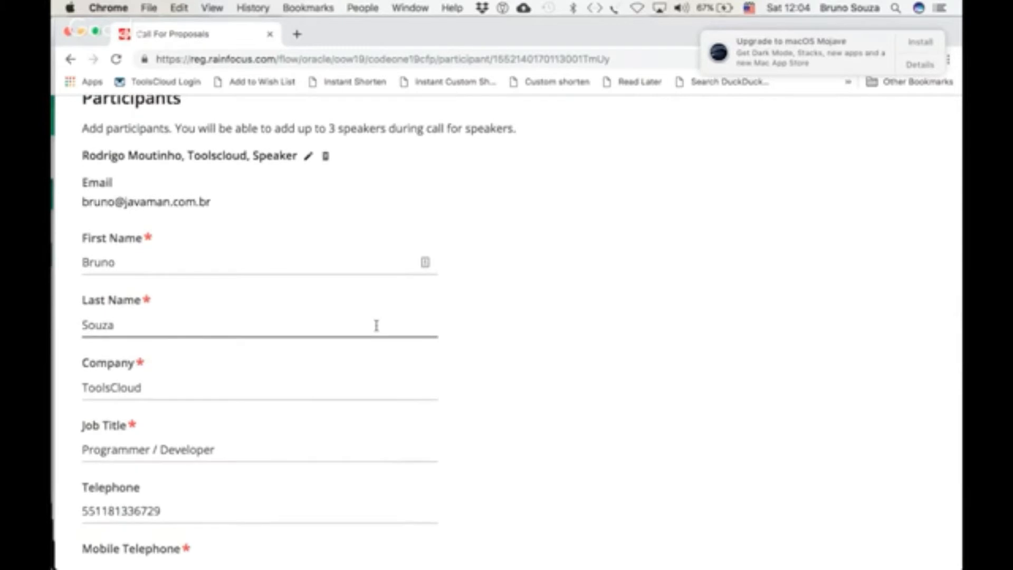
{"action": "scroll", "coordinate": [376, 326], "scroll_direction": "down", "scroll_amount": 1}
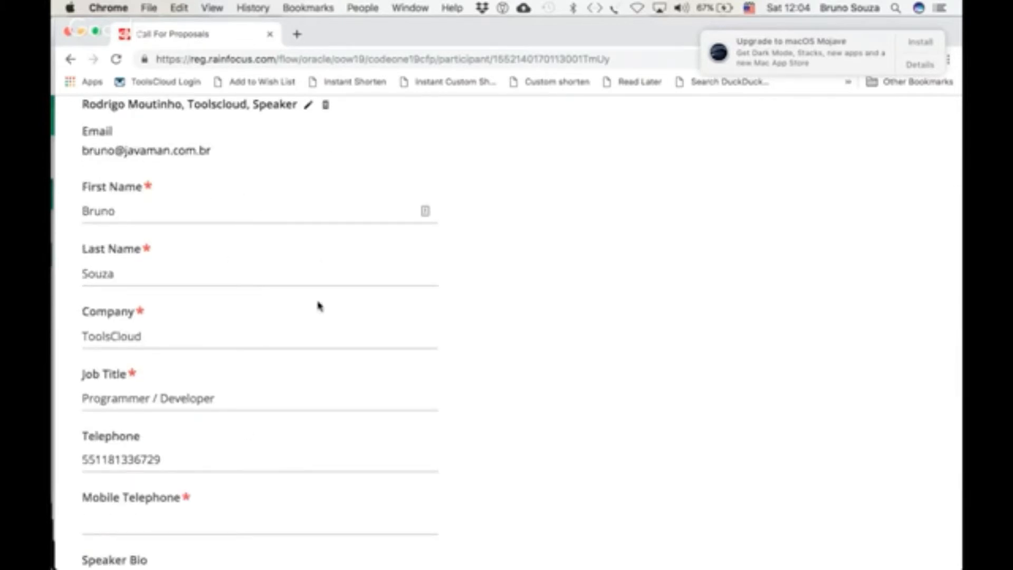
{"action": "scroll", "coordinate": [308, 286], "scroll_direction": "up", "scroll_amount": 2}
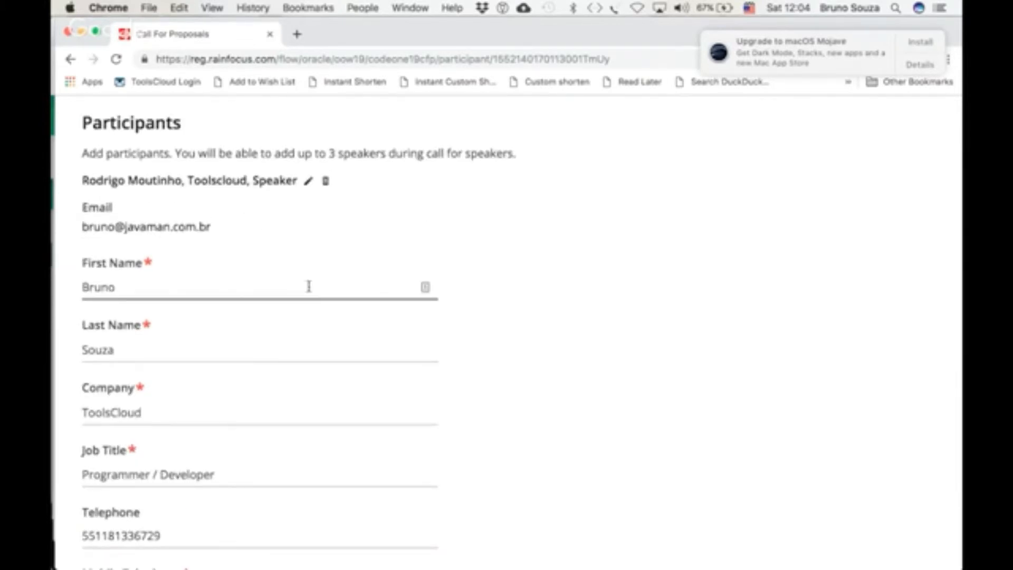
{"action": "scroll", "coordinate": [308, 286], "scroll_direction": "down", "scroll_amount": 6}
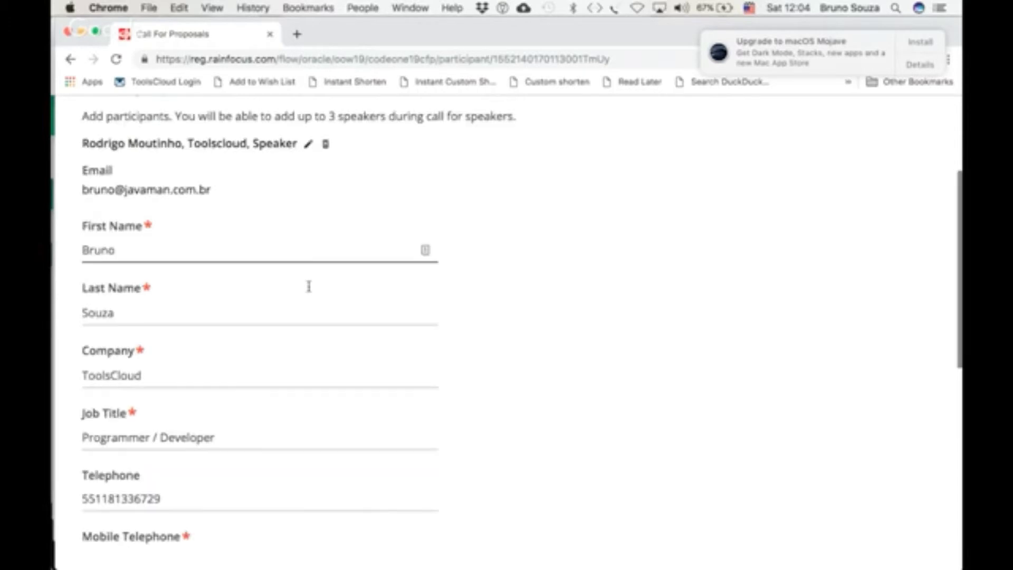
Copy the participant's telephone number into the required Mobile Telephone field
{"action": "scroll", "coordinate": [310, 291], "scroll_direction": "down", "scroll_amount": 3}
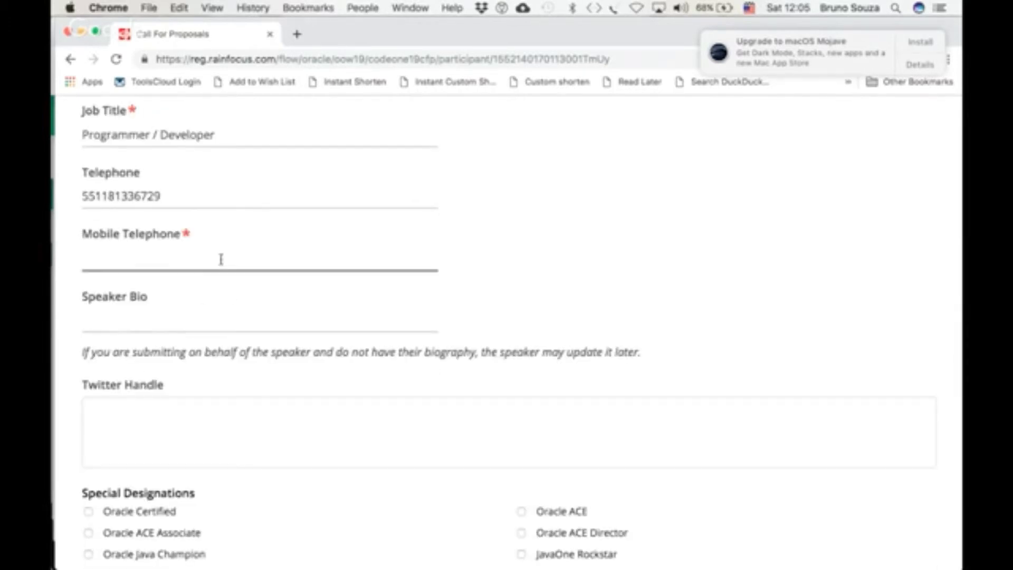
{"action": "double_click", "coordinate": [130, 195]}
{"action": "key", "text": "super+c"}
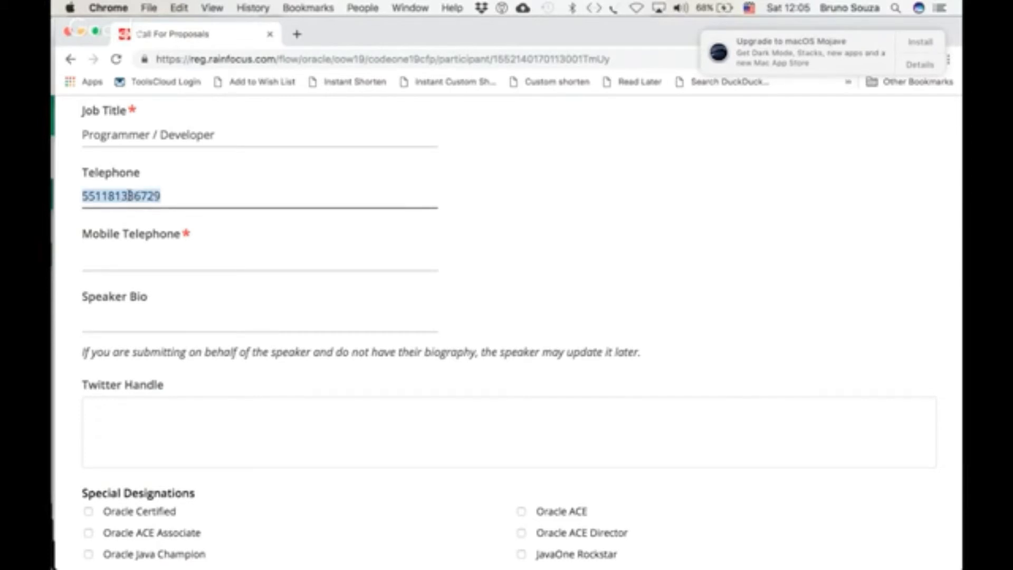
{"action": "left_click", "coordinate": [128, 260]}
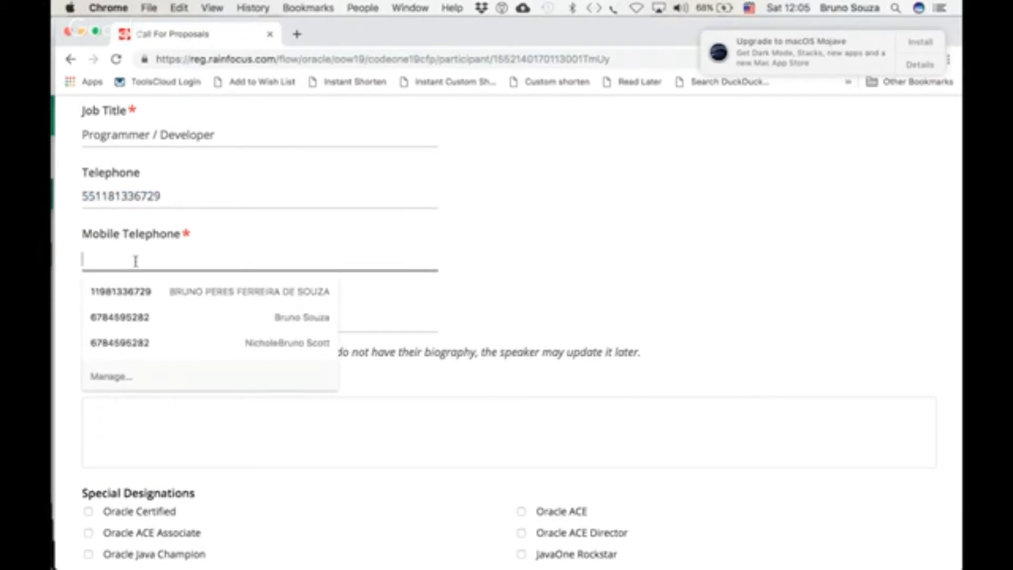
{"action": "key", "text": "super+v"}
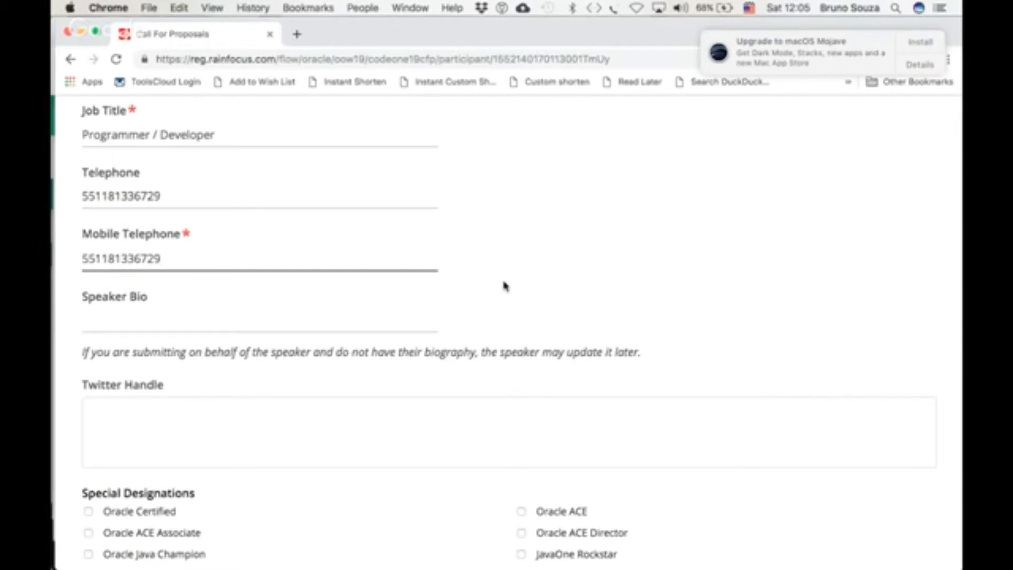
Tick the JavaOne Rockstar, Oracle Java Champion and Groundbreaker Ambassador designations and add the participant
{"action": "scroll", "coordinate": [504, 286], "scroll_direction": "down", "scroll_amount": 1}
{"action": "left_click", "coordinate": [217, 296]}
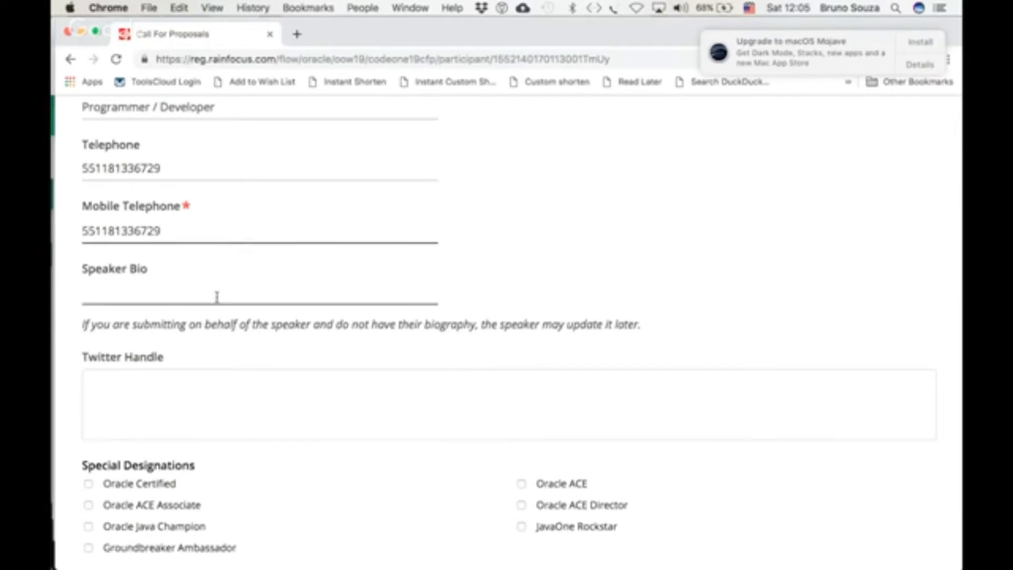
{"action": "scroll", "coordinate": [348, 382], "scroll_direction": "down", "scroll_amount": 5}
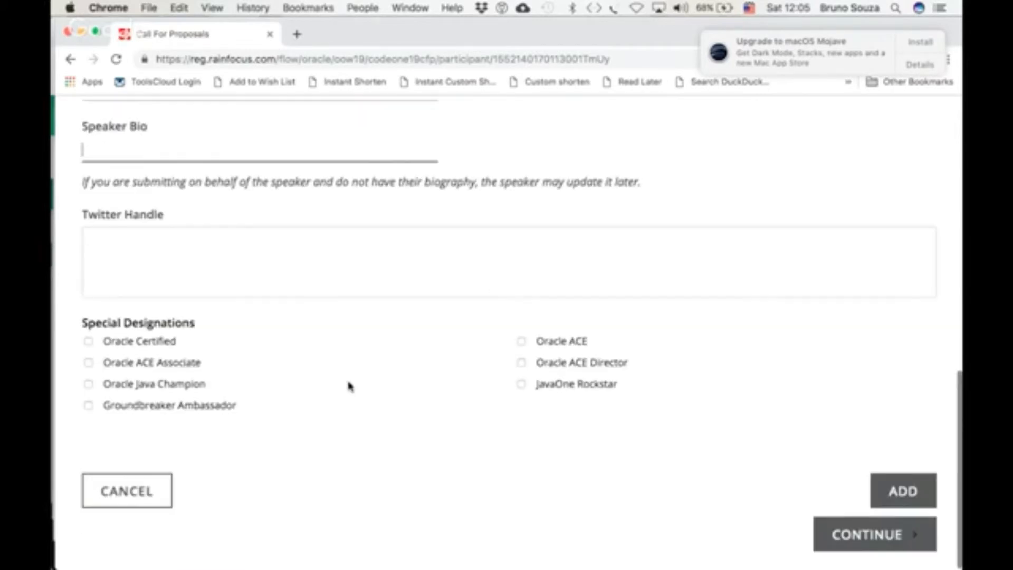
{"action": "scroll", "coordinate": [348, 385], "scroll_direction": "up", "scroll_amount": 3}
{"action": "scroll", "coordinate": [349, 386], "scroll_direction": "up", "scroll_amount": 10}
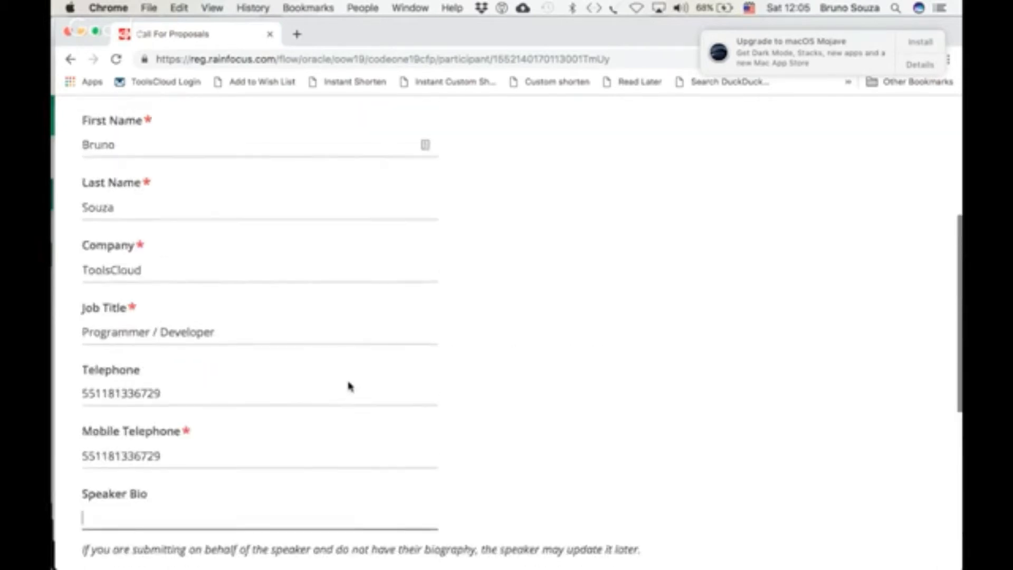
{"action": "scroll", "coordinate": [348, 386], "scroll_direction": "down", "scroll_amount": 12}
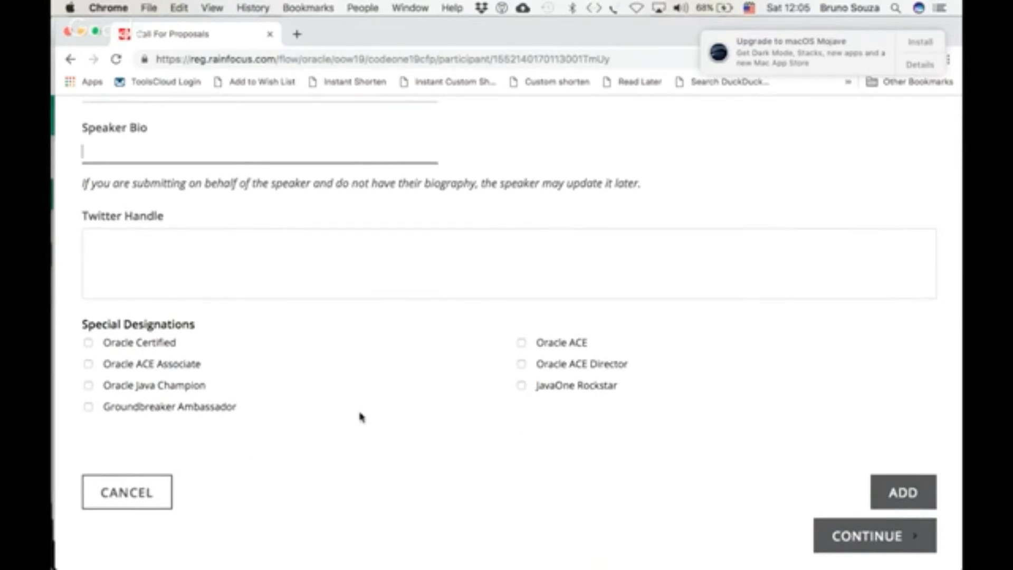
{"action": "left_click", "coordinate": [521, 387]}
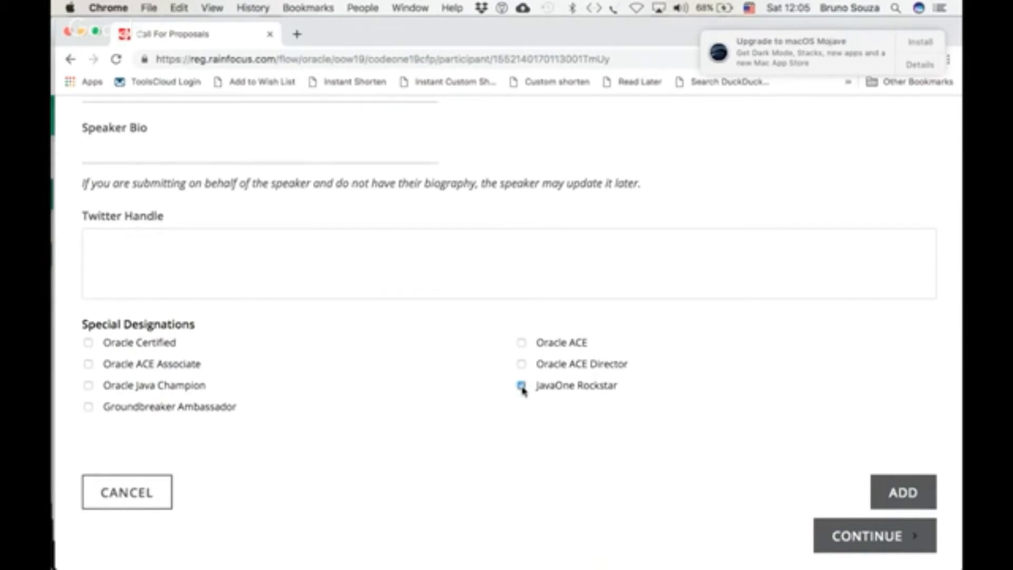
{"action": "left_click", "coordinate": [88, 387]}
{"action": "left_click", "coordinate": [88, 408]}
{"action": "left_click", "coordinate": [896, 497]}
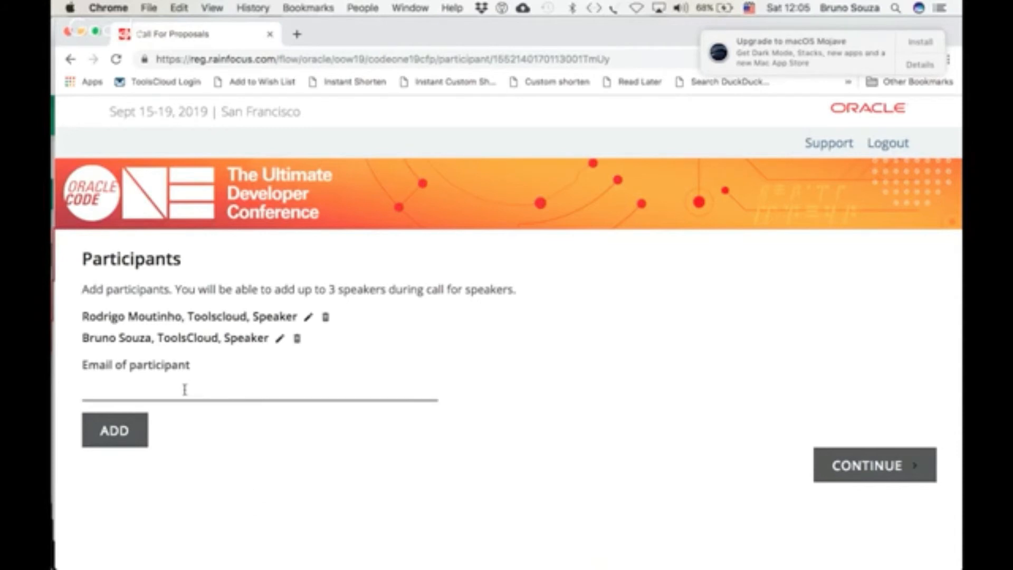
Enter the e-mail address of a participant who has no account and add it
{"action": "left_click", "coordinate": [156, 391]}
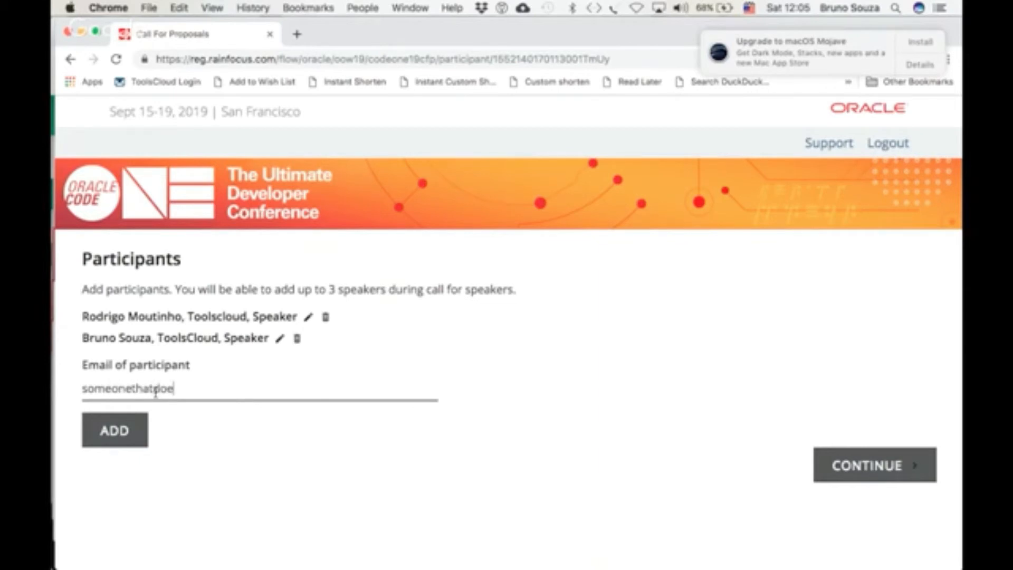
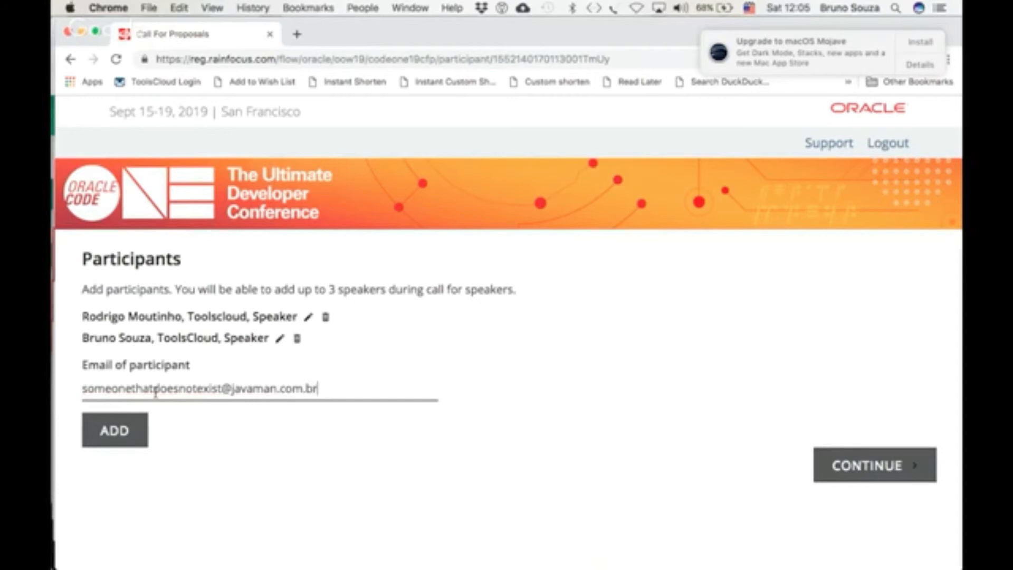
{"action": "left_click", "coordinate": [105, 440]}
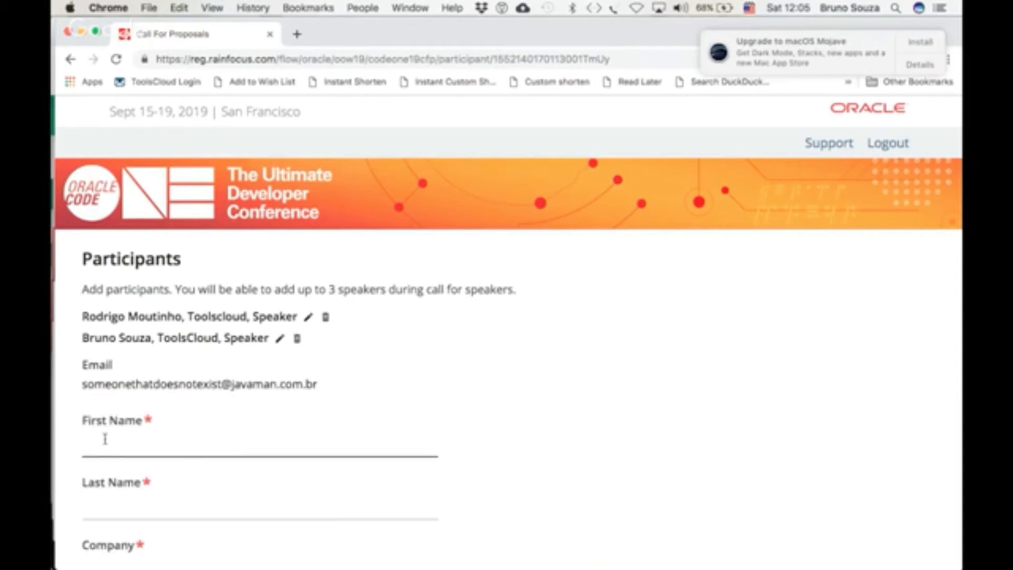
Review the empty details form for the new participant
{"action": "scroll", "coordinate": [477, 374], "scroll_direction": "down", "scroll_amount": 3}
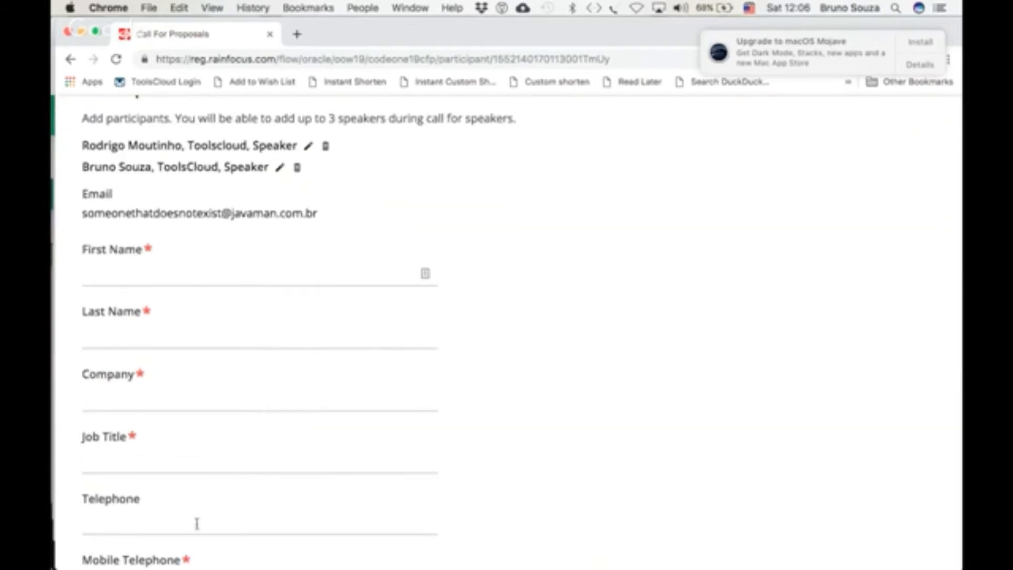
{"action": "scroll", "coordinate": [280, 353], "scroll_direction": "down", "scroll_amount": 2}
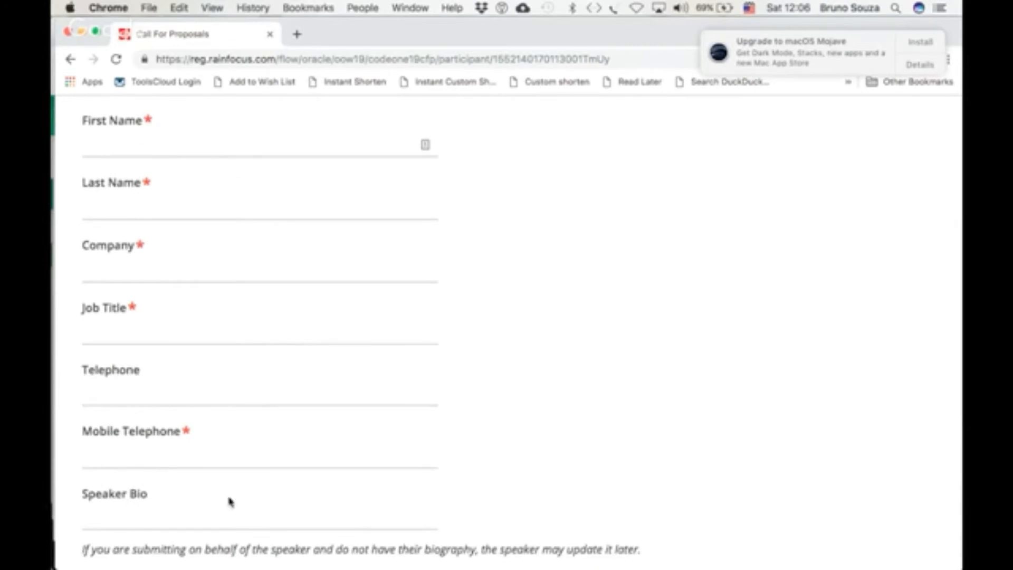
{"action": "scroll", "coordinate": [228, 498], "scroll_direction": "down", "scroll_amount": 2}
{"action": "scroll", "coordinate": [229, 498], "scroll_direction": "down", "scroll_amount": 3}
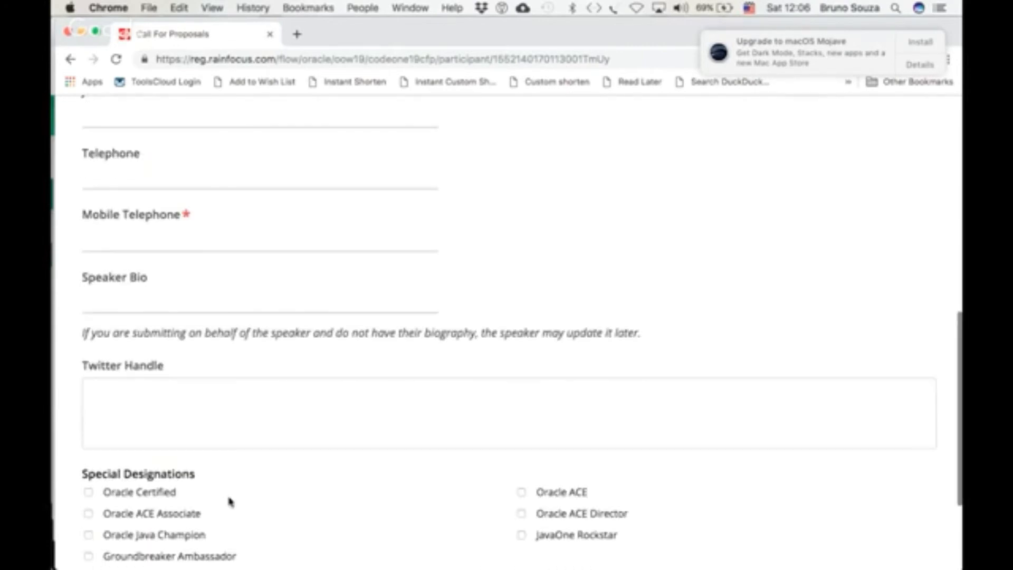
{"action": "scroll", "coordinate": [229, 500], "scroll_direction": "up", "scroll_amount": 4}
{"action": "scroll", "coordinate": [230, 500], "scroll_direction": "up", "scroll_amount": 1}
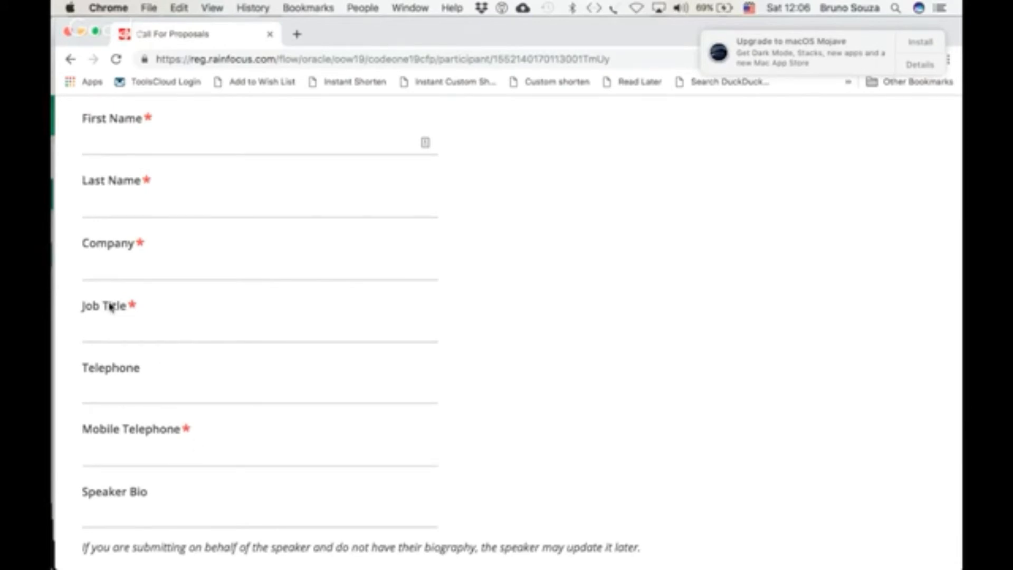
{"action": "scroll", "coordinate": [180, 206], "scroll_direction": "up", "scroll_amount": 1}
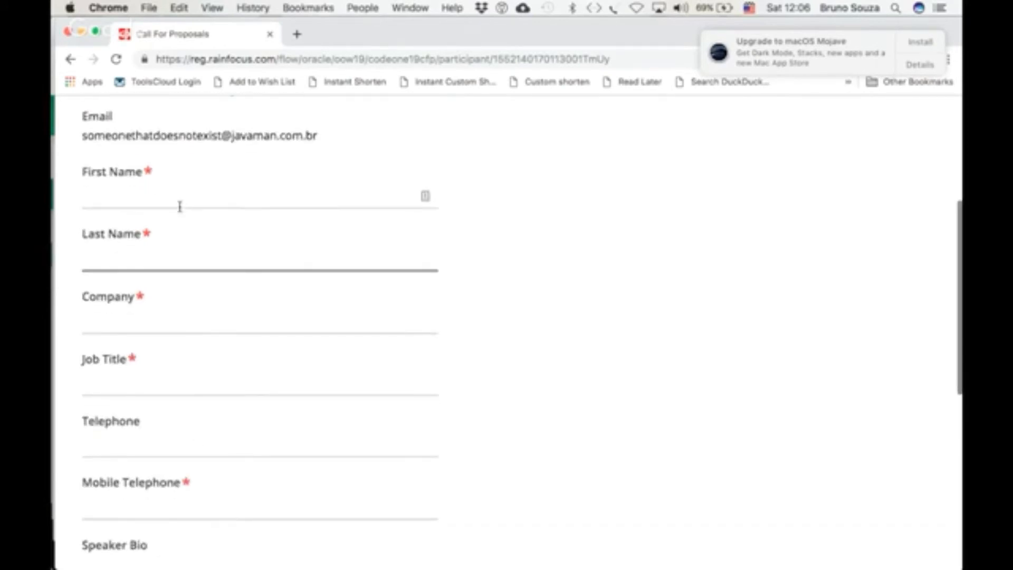
{"action": "scroll", "coordinate": [181, 205], "scroll_direction": "down", "scroll_amount": 1}
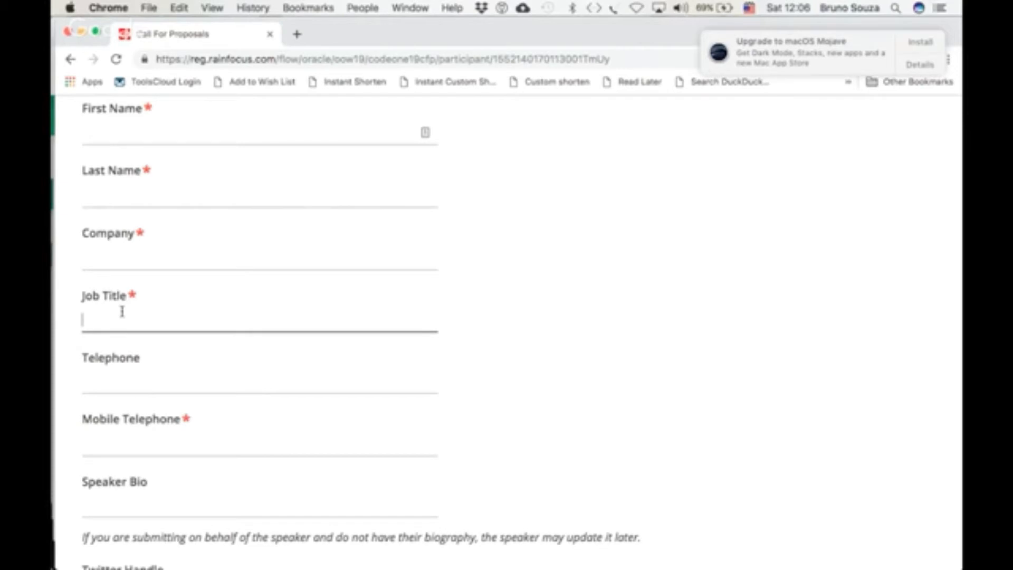
Type and erase a job title, then cancel adding the new participant
{"action": "type", "text": "tempp"}
{"action": "key", "text": "BackSpace"}
{"action": "key", "text": "BackSpace"}
{"action": "key", "text": "BackSpace"}
{"action": "key", "text": "BackSpace"}
{"action": "key", "text": "BackSpace"}
{"action": "type", "text": "tem"}
{"action": "key", "text": "BackSpace"}
{"action": "key", "text": "BackSpace"}
{"action": "key", "text": "BackSpace"}
{"action": "scroll", "coordinate": [264, 375], "scroll_direction": "down", "scroll_amount": 7}
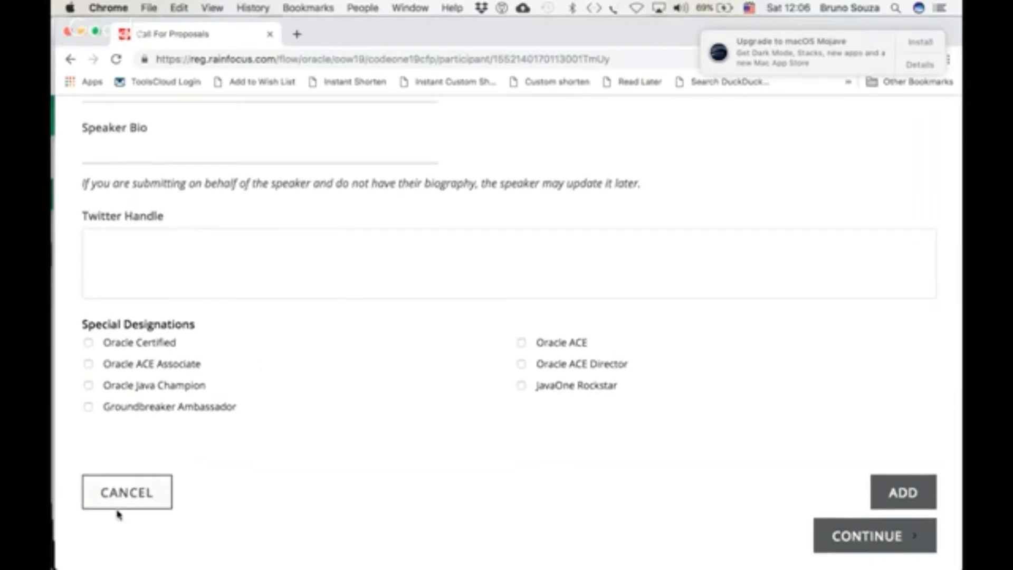
{"action": "left_click", "coordinate": [126, 502]}
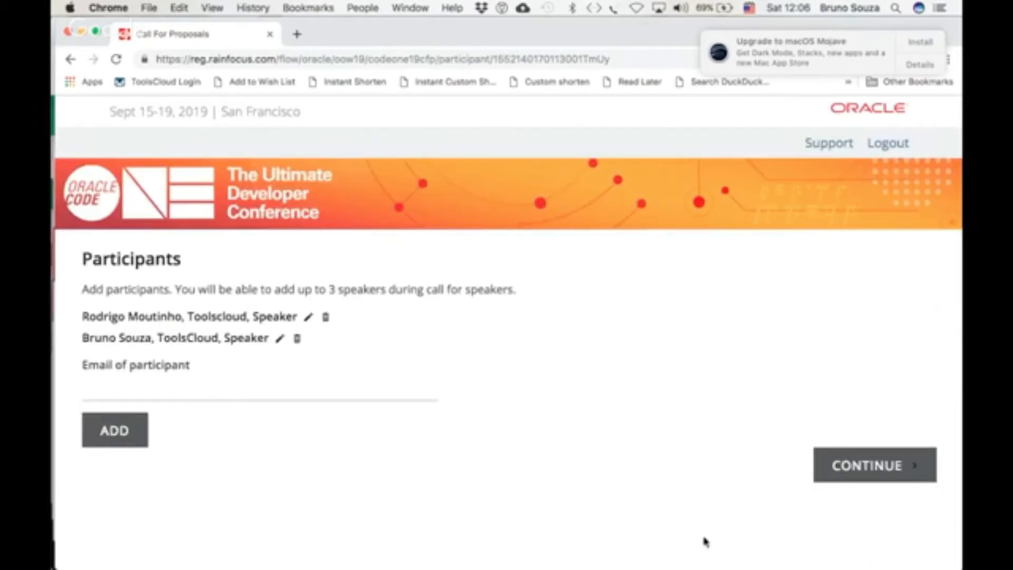
Continue to complete the proposal submission and return to the submission home page
{"action": "left_click", "coordinate": [864, 465]}
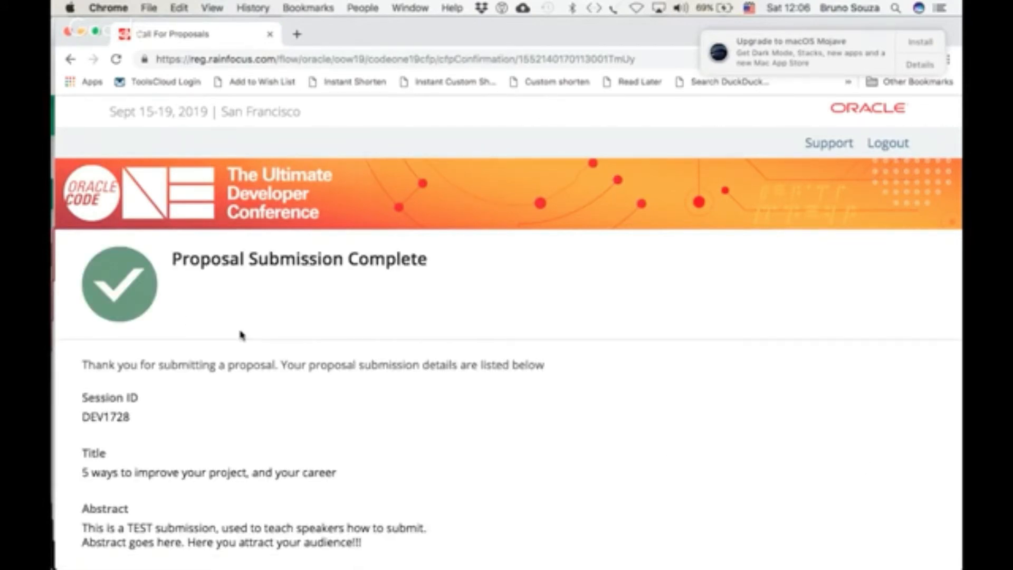
{"action": "scroll", "coordinate": [241, 336], "scroll_direction": "down", "scroll_amount": 5}
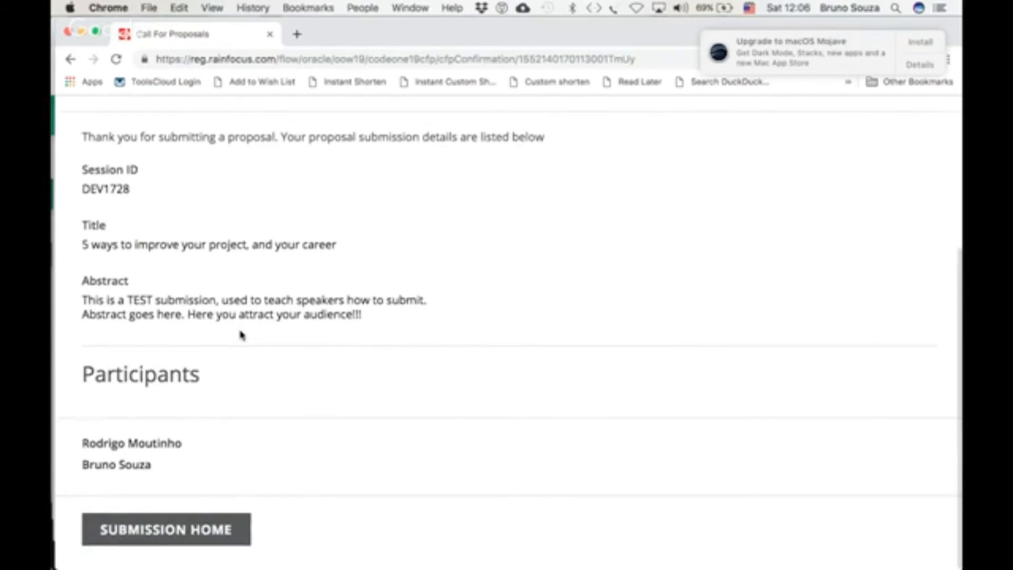
{"action": "left_click", "coordinate": [176, 536]}
Read the View and Edit Proposals notes and submitted proposal list, then switch to the Google Hangouts window
{"action": "scroll", "coordinate": [363, 447], "scroll_direction": "down", "scroll_amount": 5}
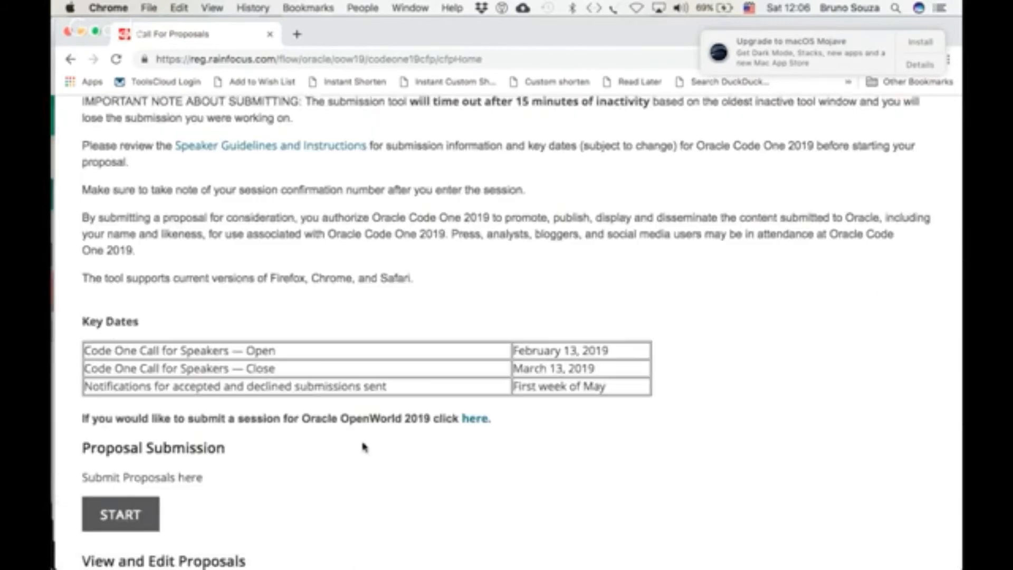
{"action": "scroll", "coordinate": [448, 284], "scroll_direction": "up", "scroll_amount": 2}
{"action": "scroll", "coordinate": [446, 283], "scroll_direction": "down", "scroll_amount": 5}
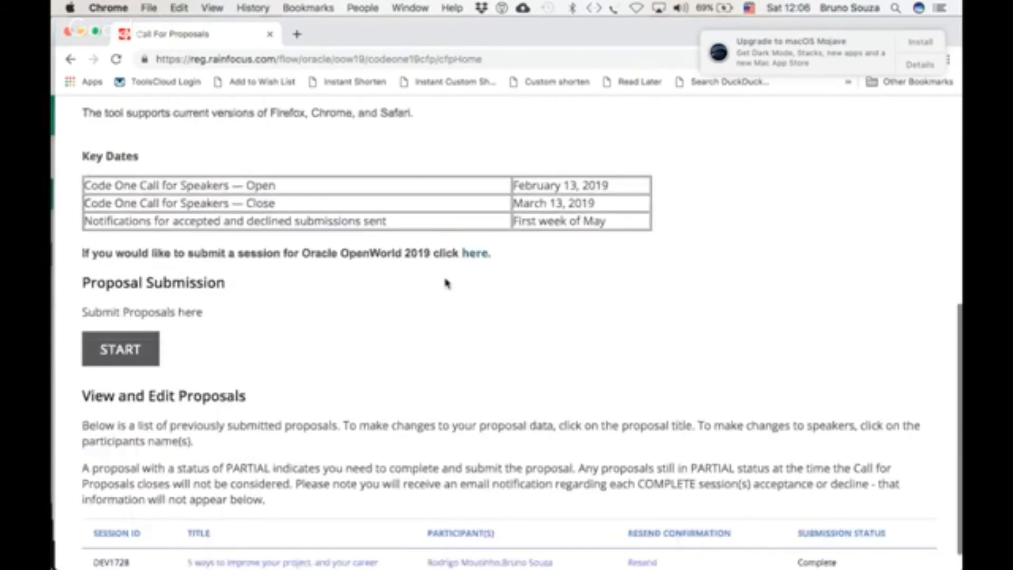
{"action": "scroll", "coordinate": [446, 284], "scroll_direction": "down", "scroll_amount": 1}
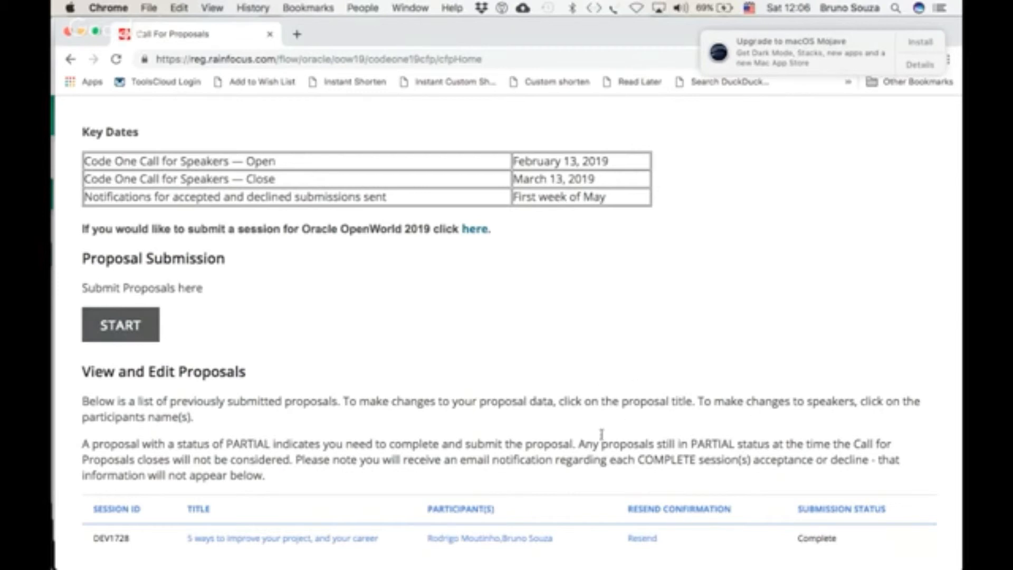
{"action": "double_click", "coordinate": [227, 443]}
{"action": "left_click_drag", "start_coordinate": [227, 443], "coordinate": [272, 442]}
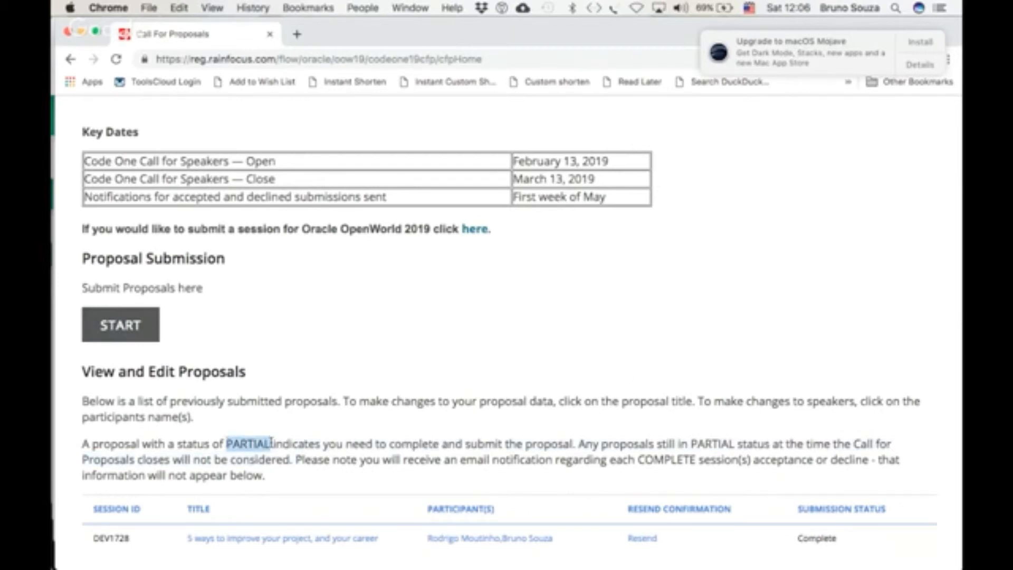
{"action": "left_click", "coordinate": [228, 441]}
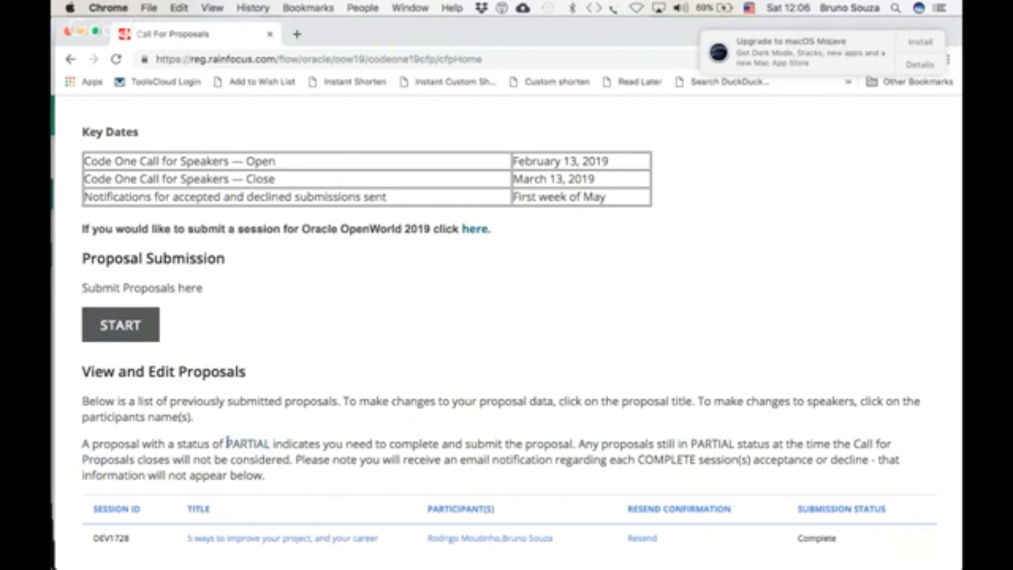
{"action": "left_click_drag", "start_coordinate": [228, 440], "coordinate": [269, 445]}
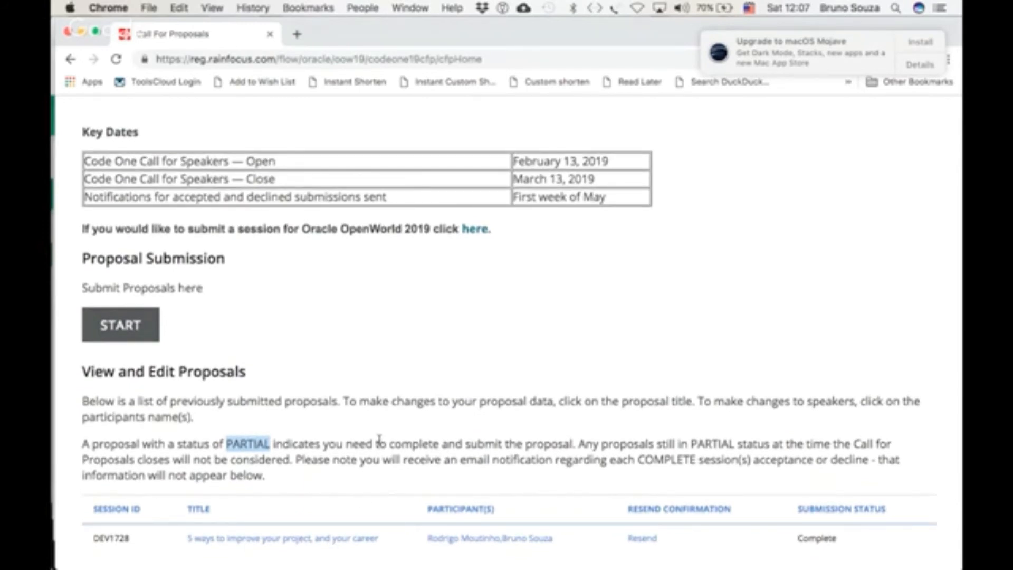
{"action": "double_click", "coordinate": [312, 458]}
{"action": "triple_click", "coordinate": [311, 457]}
{"action": "double_click", "coordinate": [312, 458]}
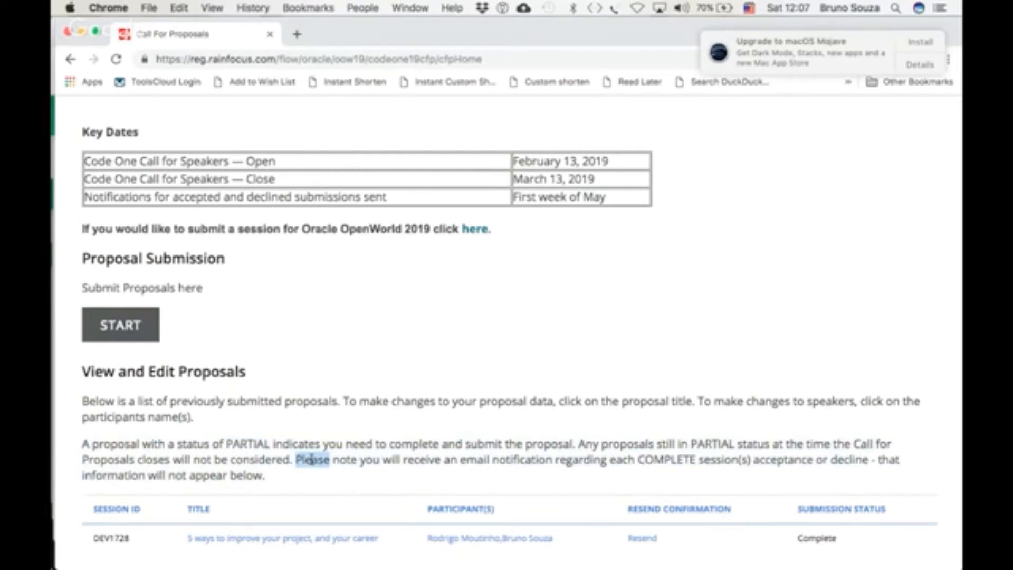
{"action": "left_click", "coordinate": [311, 458]}
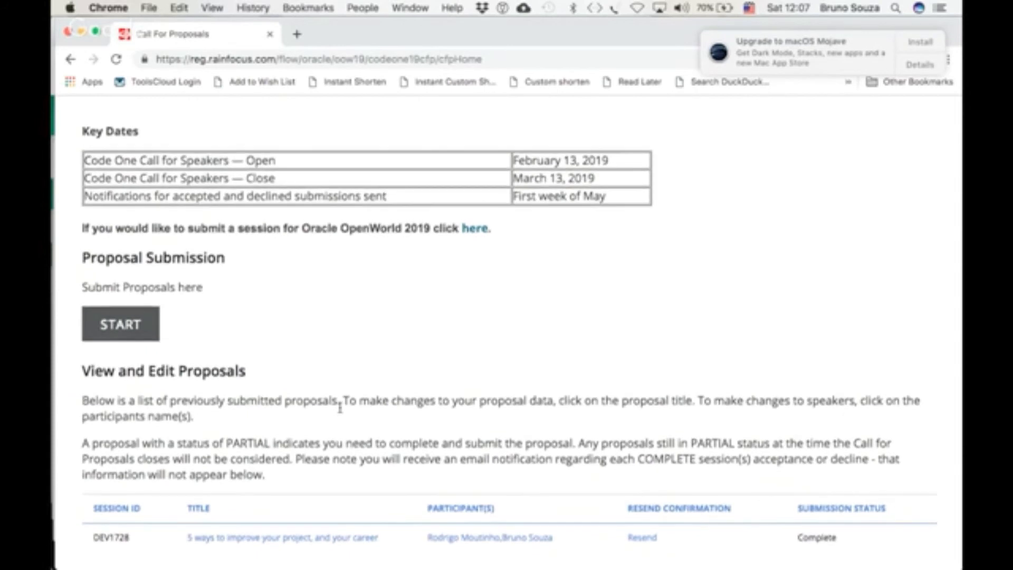
{"action": "scroll", "coordinate": [340, 407], "scroll_direction": "up", "scroll_amount": 10}
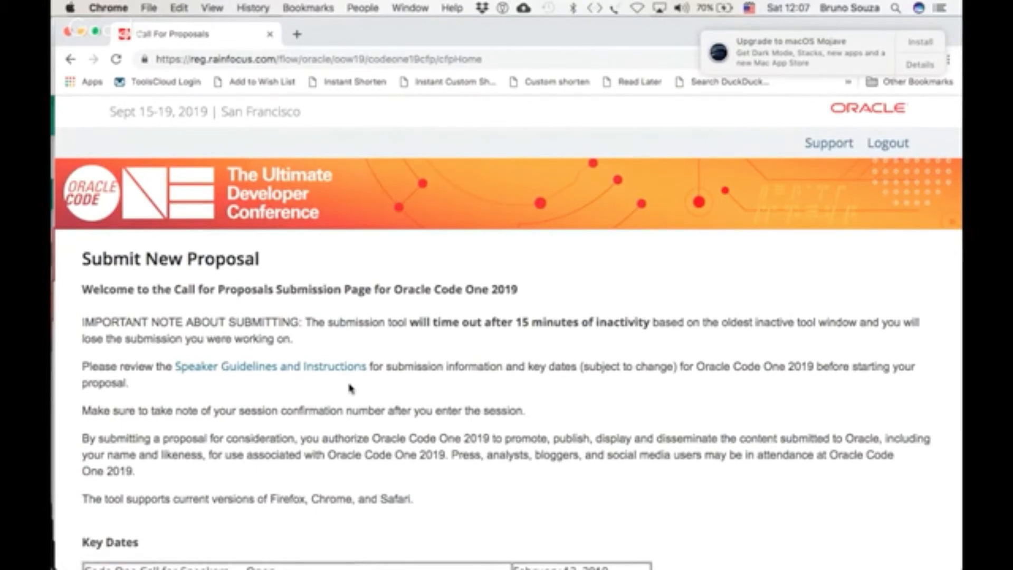
{"action": "key", "text": "super+grave"}
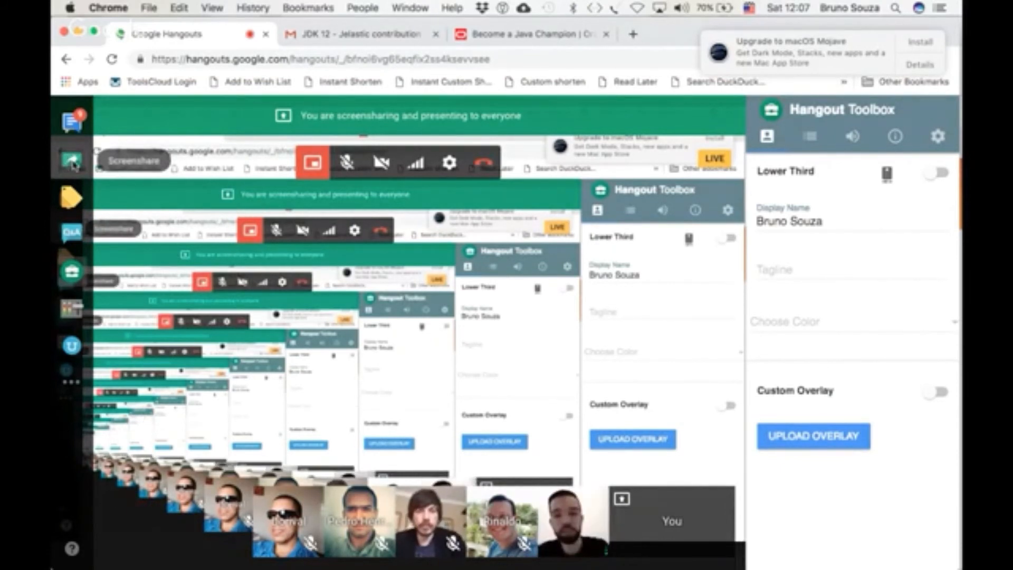
Return to the proposal form and examine the list of user groups offered for the submission
{"action": "key", "text": "super+Tab"}
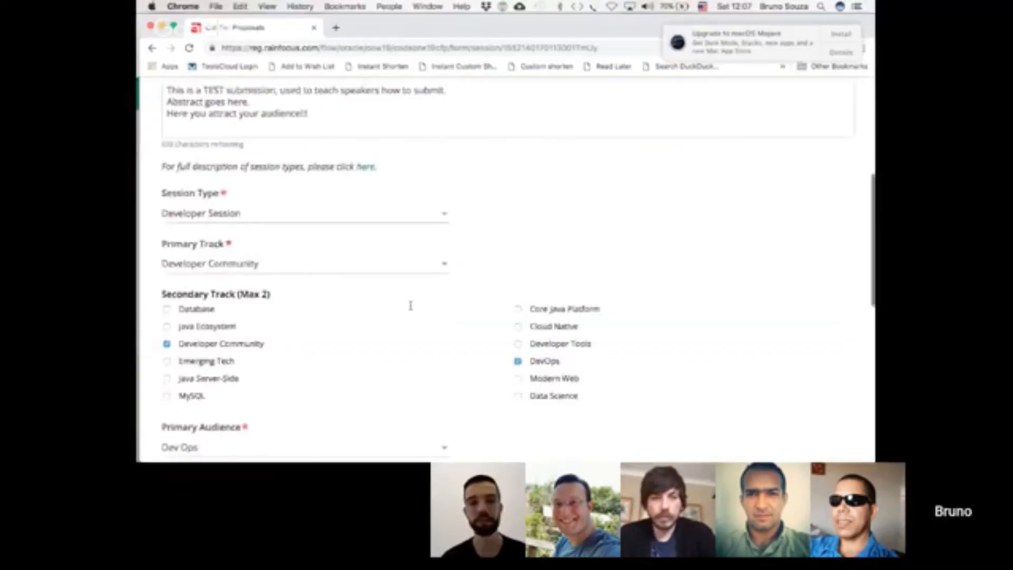
{"action": "scroll", "coordinate": [411, 307], "scroll_direction": "down", "scroll_amount": 10}
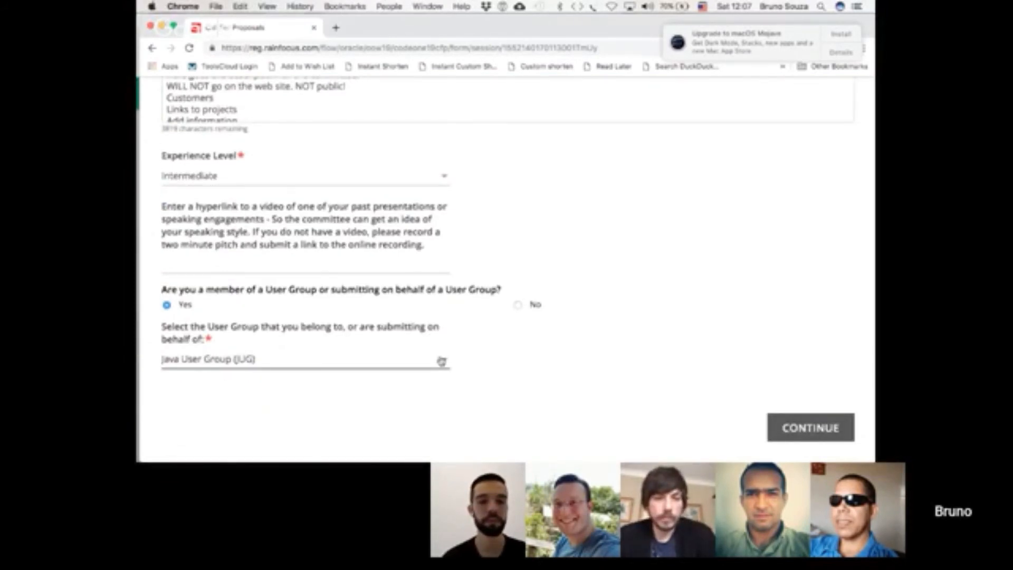
{"action": "left_click", "coordinate": [441, 360]}
{"action": "scroll", "coordinate": [312, 407], "scroll_direction": "down", "scroll_amount": 1}
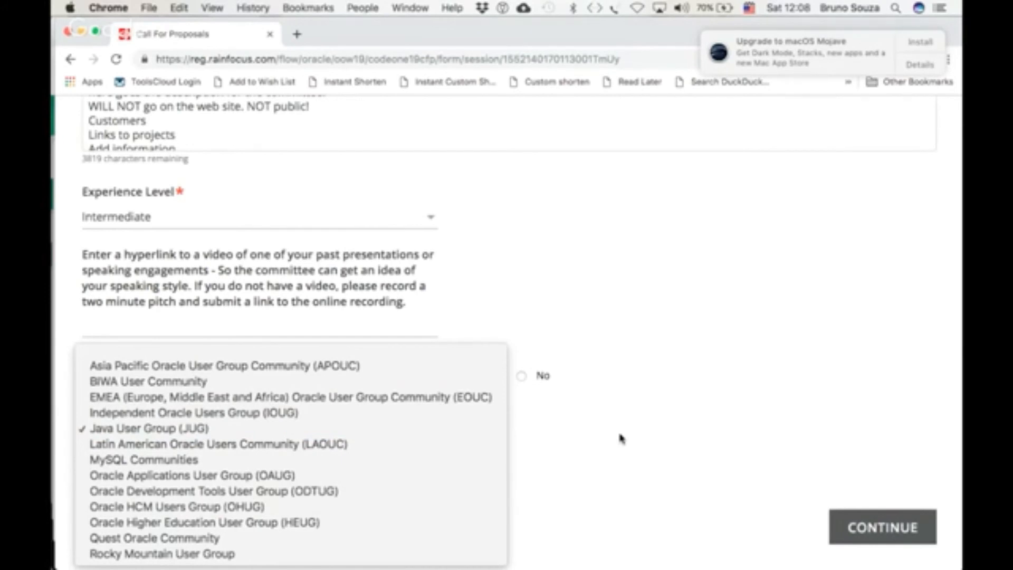
{"action": "left_click", "coordinate": [580, 445]}
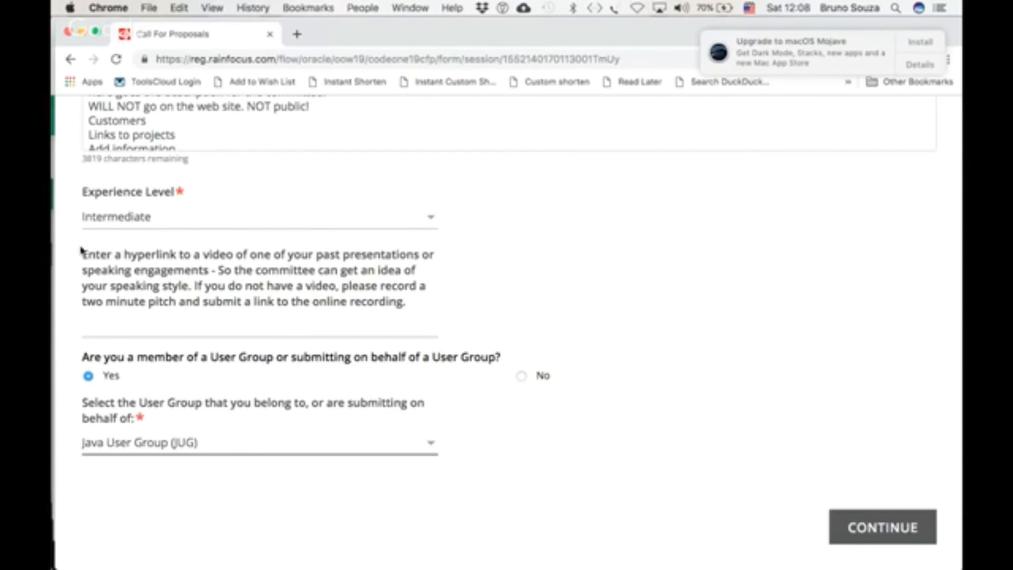
Highlight the instructions about linking a video of past presentations or speaking engagements
{"action": "left_click_drag", "start_coordinate": [80, 254], "coordinate": [434, 315]}
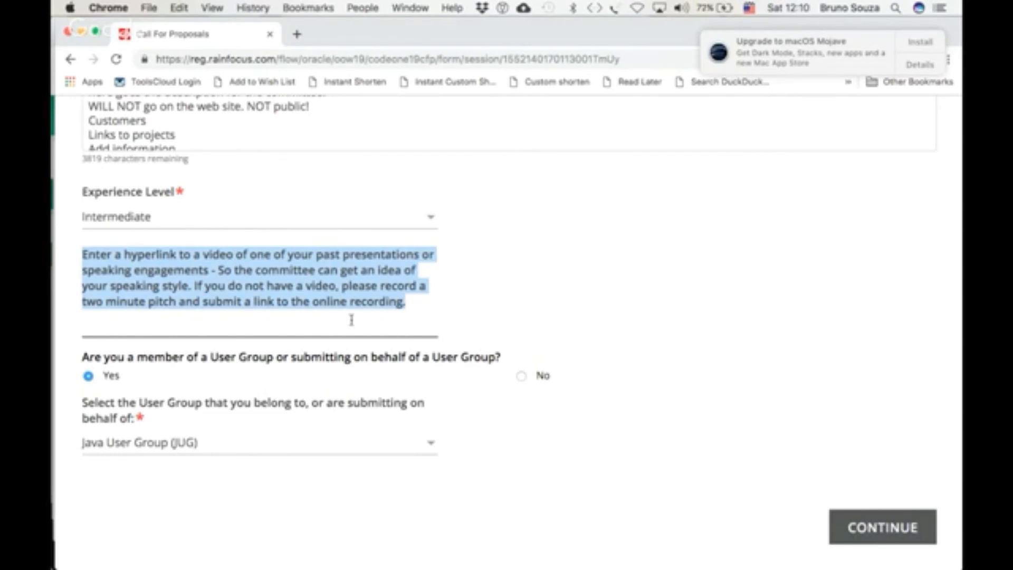
{"action": "left_click", "coordinate": [161, 300]}
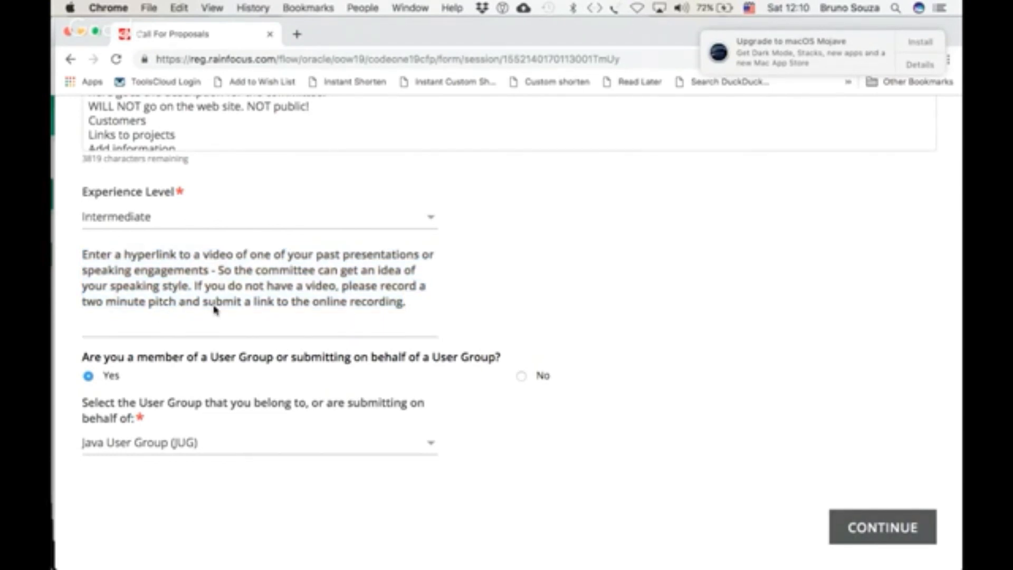
{"action": "triple_click", "coordinate": [320, 301]}
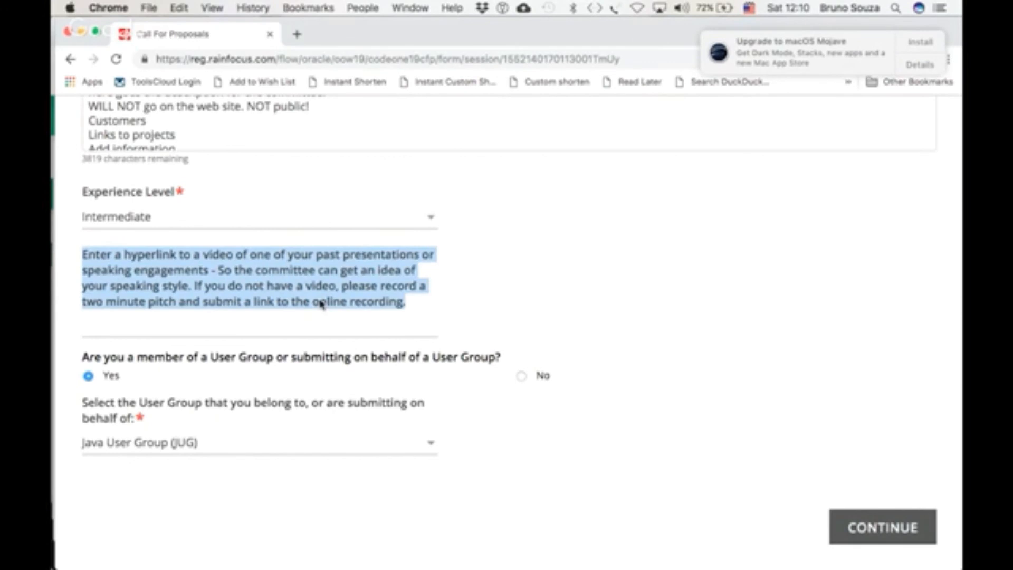